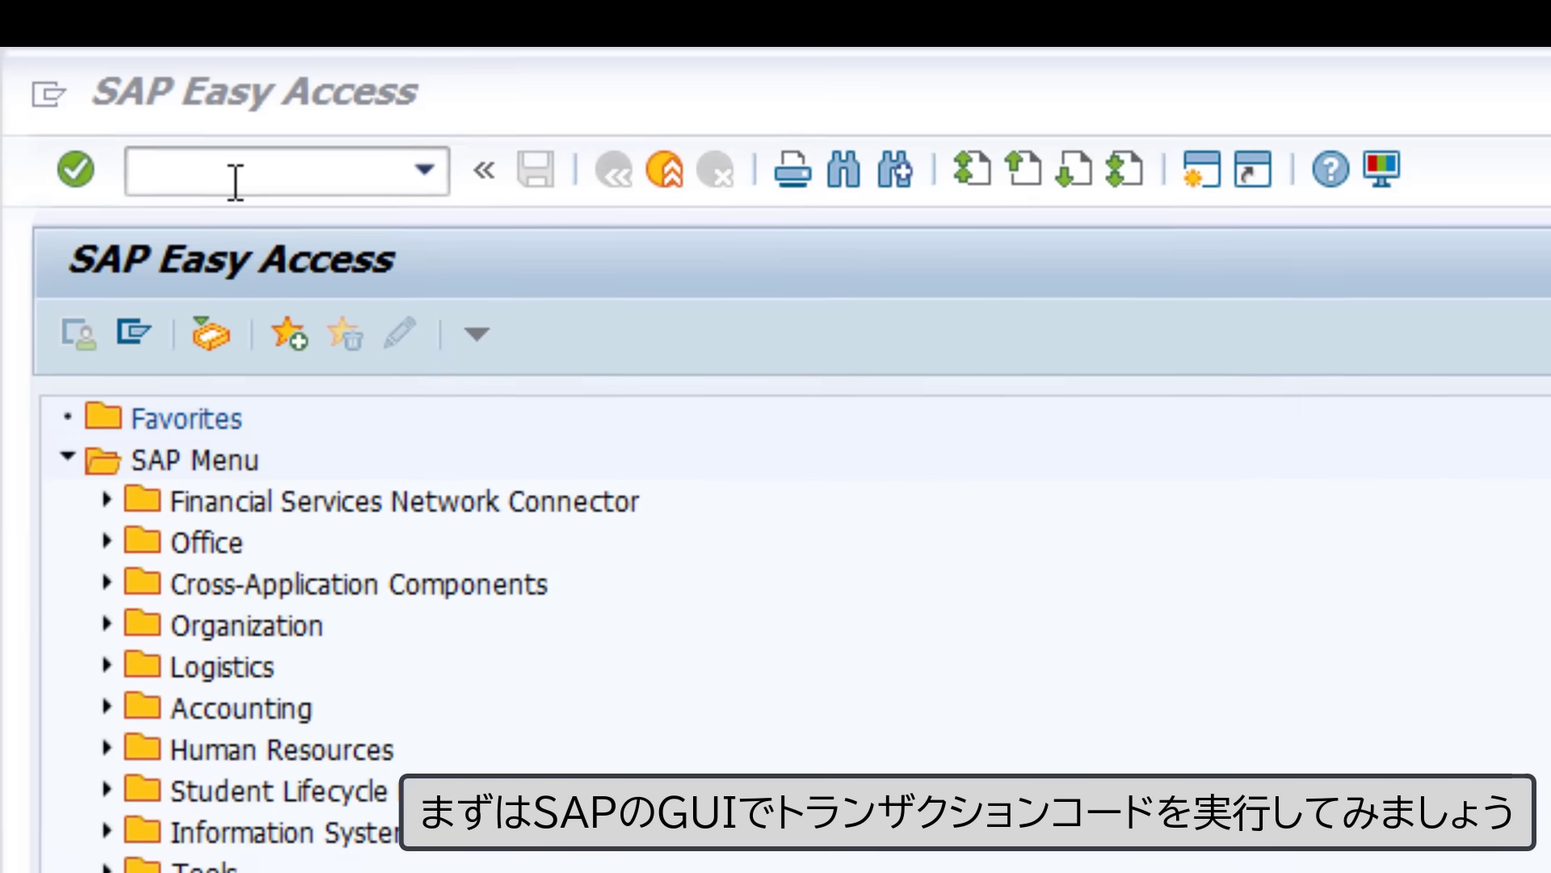
# Step: Start transaction FBL3N in SAP GUI
pyautogui.click(182, 143)
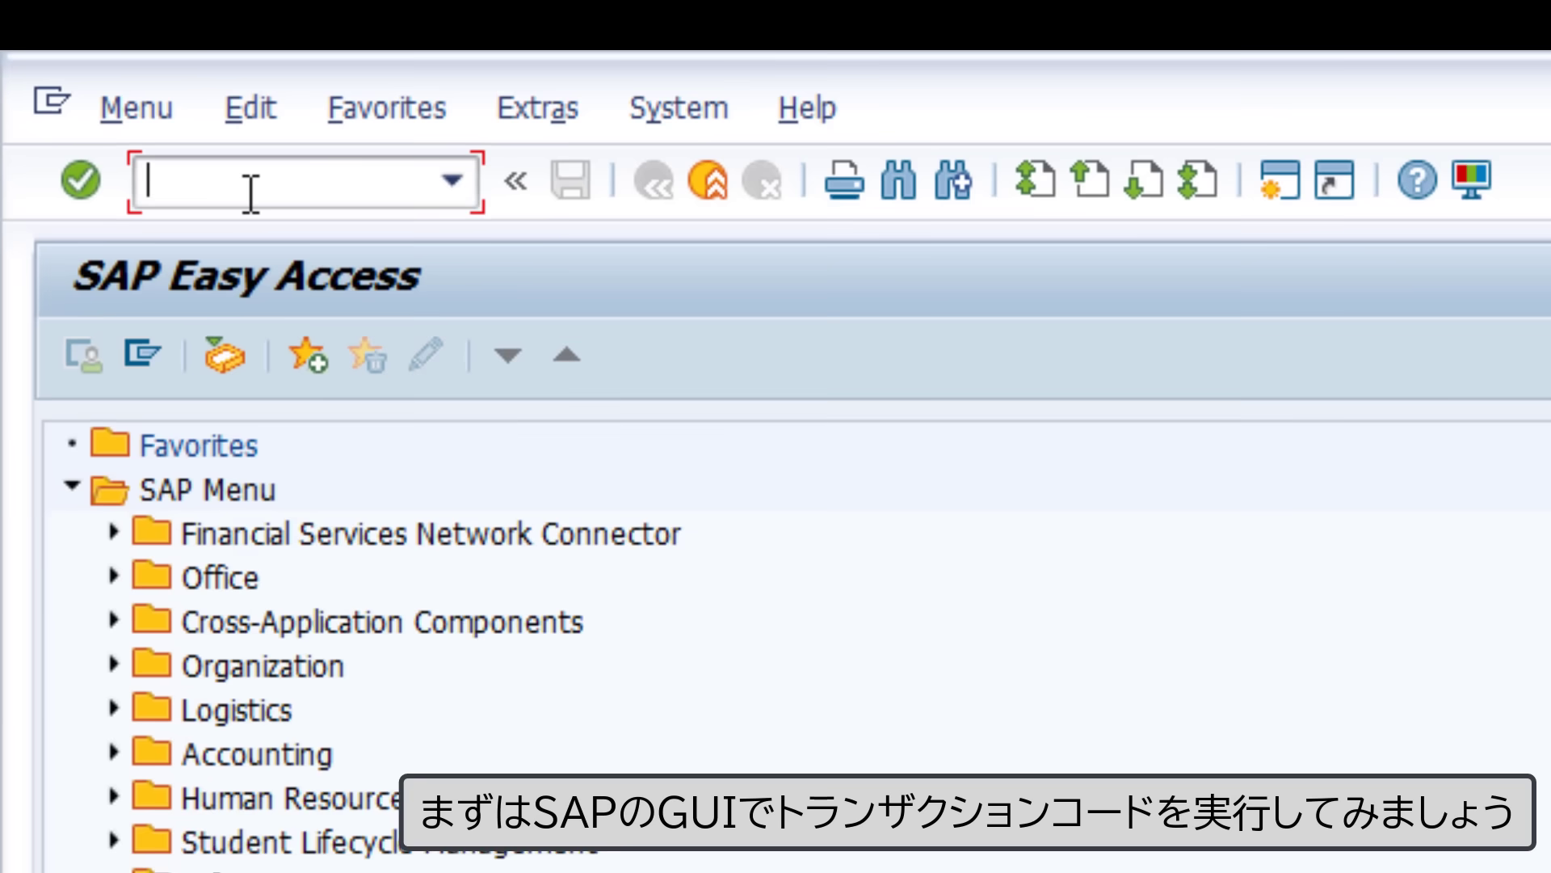
pyautogui.write('FBL3N')
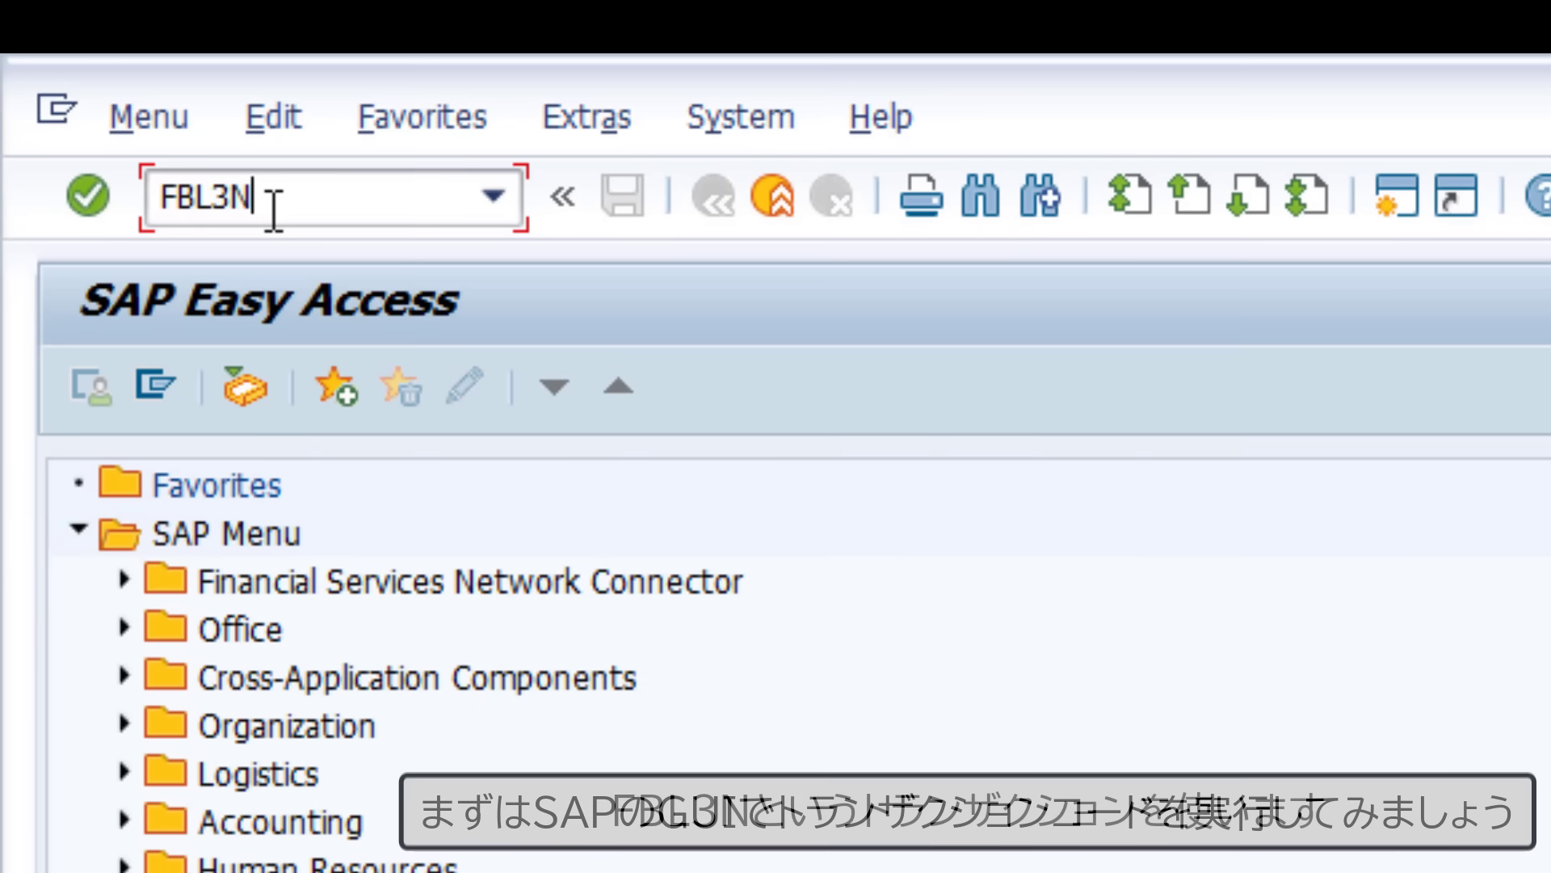
pyautogui.press('Return')
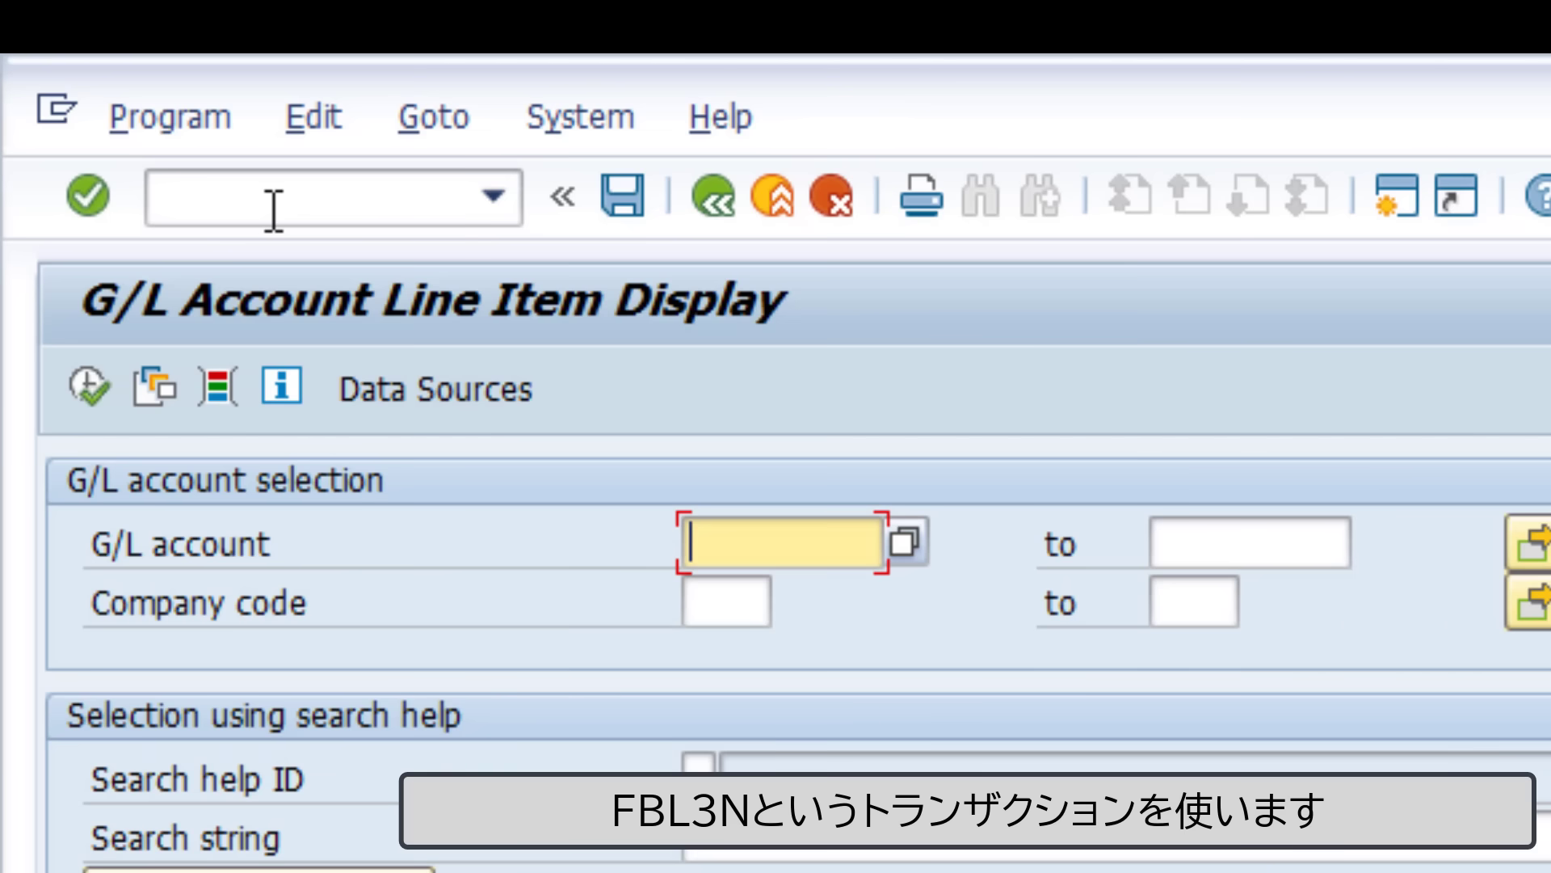
# Step: Load the ACSGLRANGE variant and execute the report, listing 368 line items for company code 3000
pyautogui.click(150, 391)
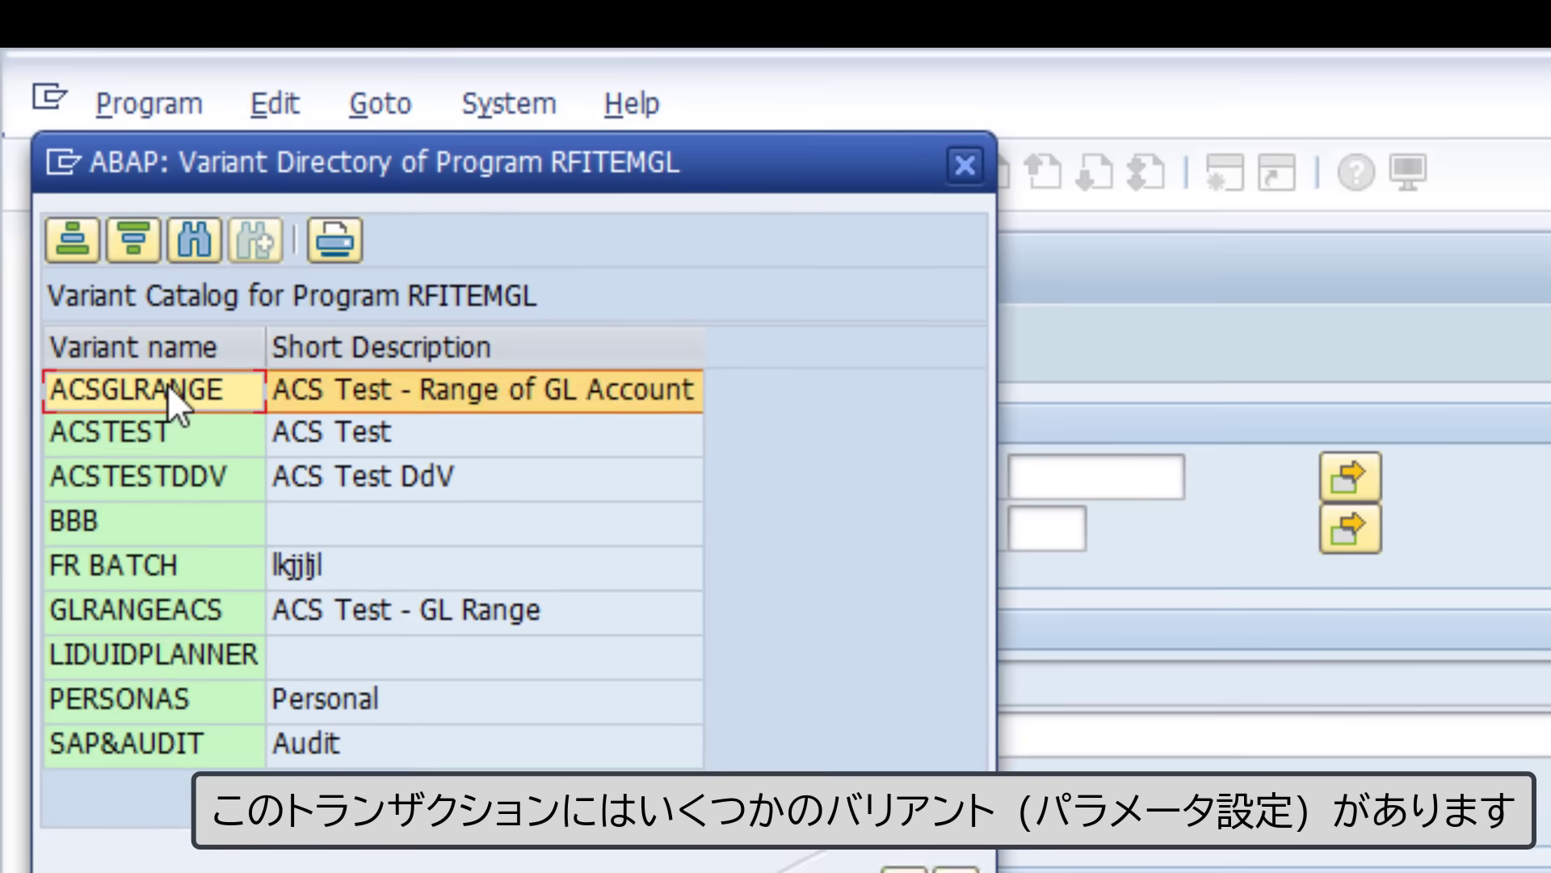
pyautogui.doubleClick(167, 387)
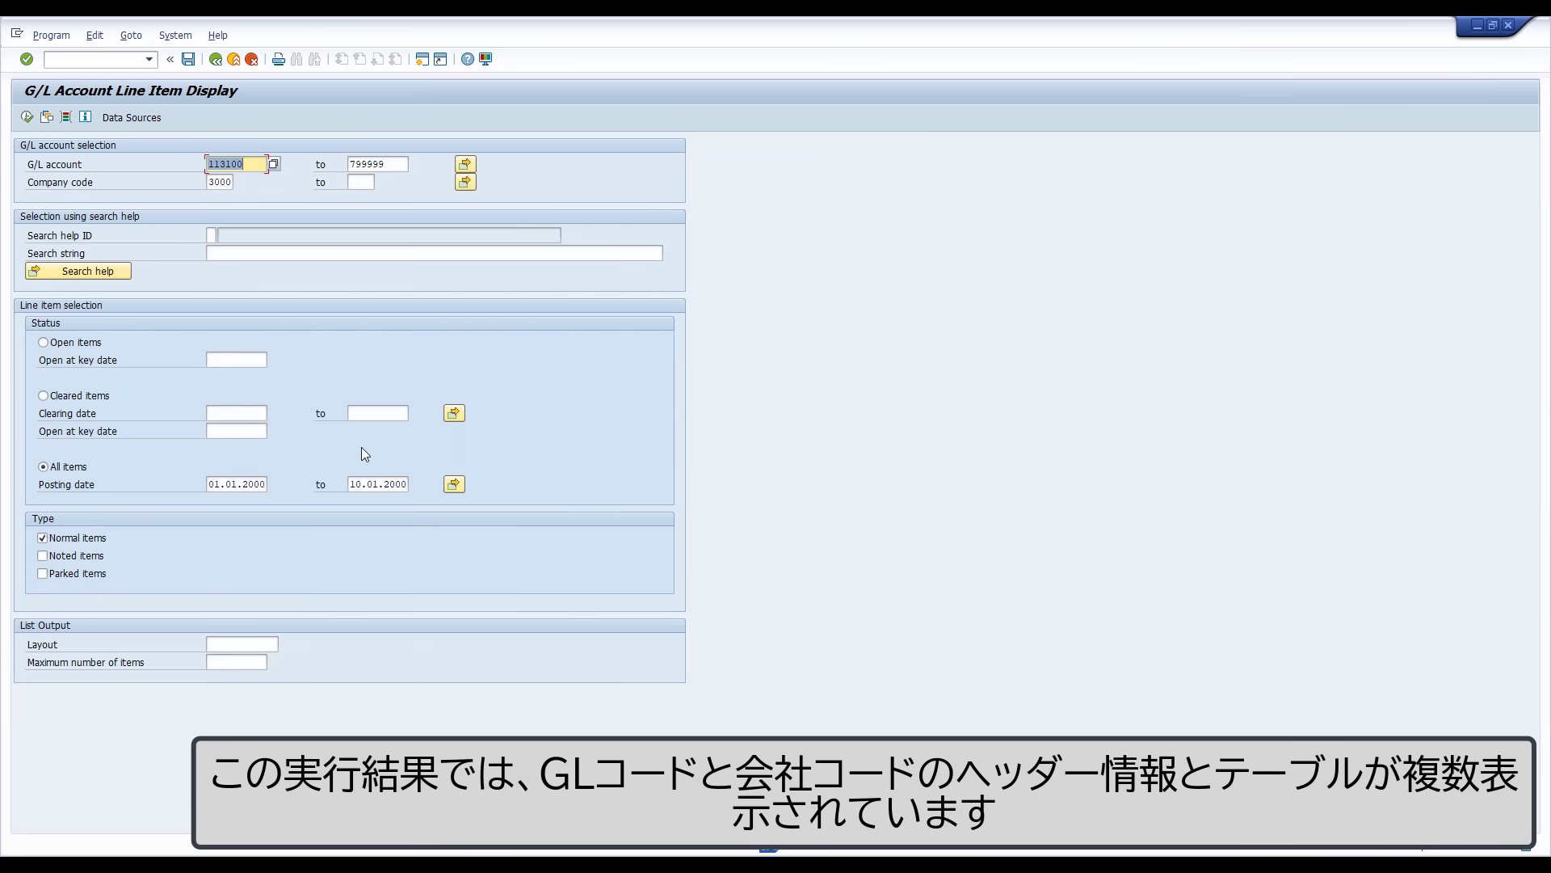
pyautogui.click(27, 117)
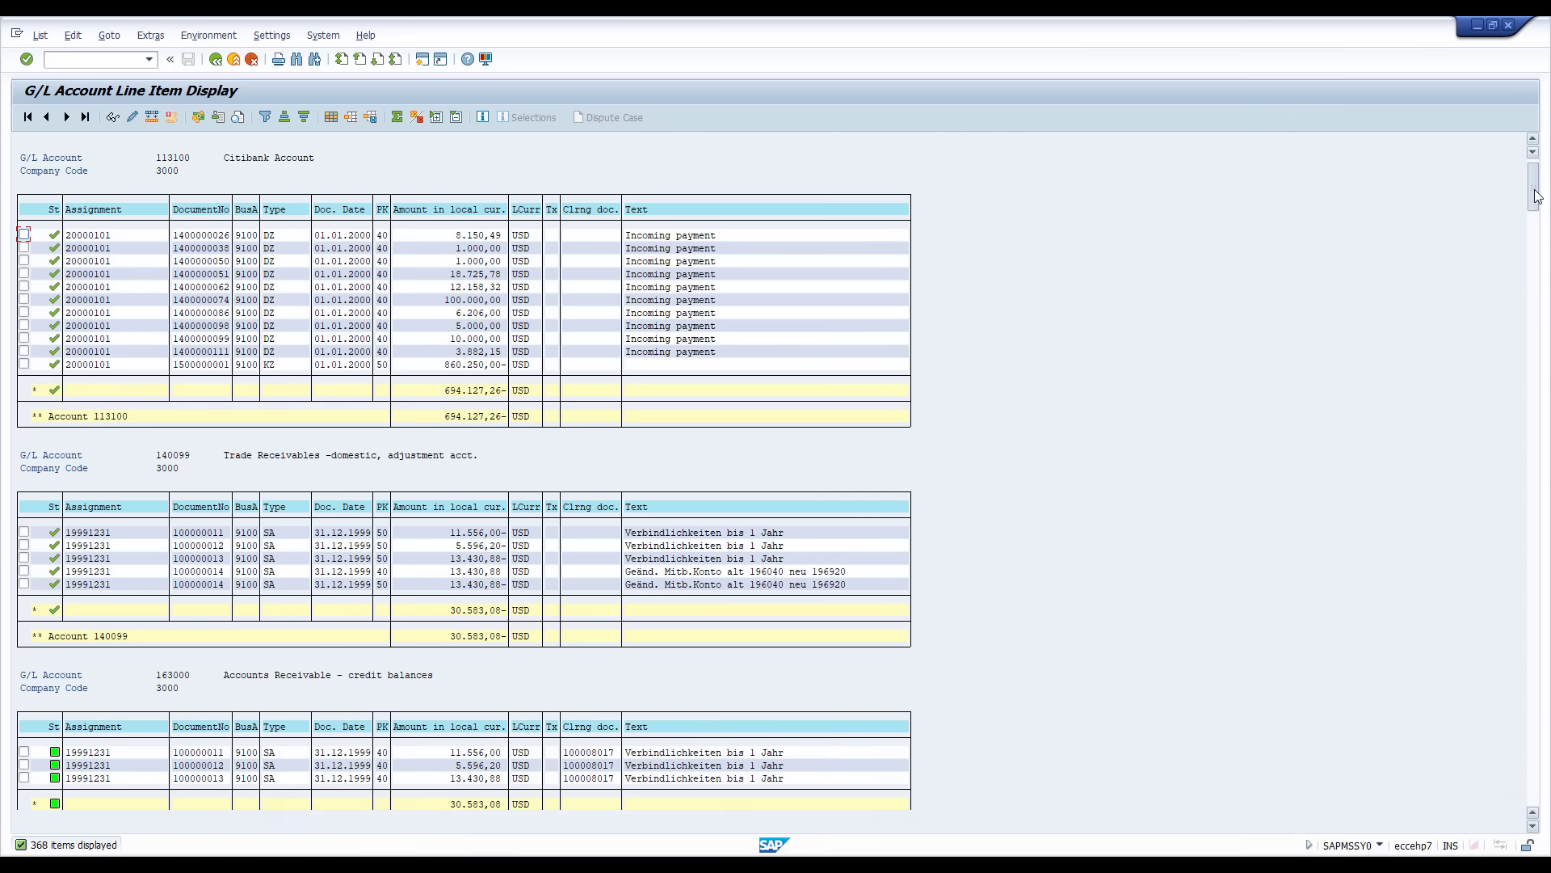
pyautogui.moveTo(1537, 213); pyautogui.dragTo(1537, 238)
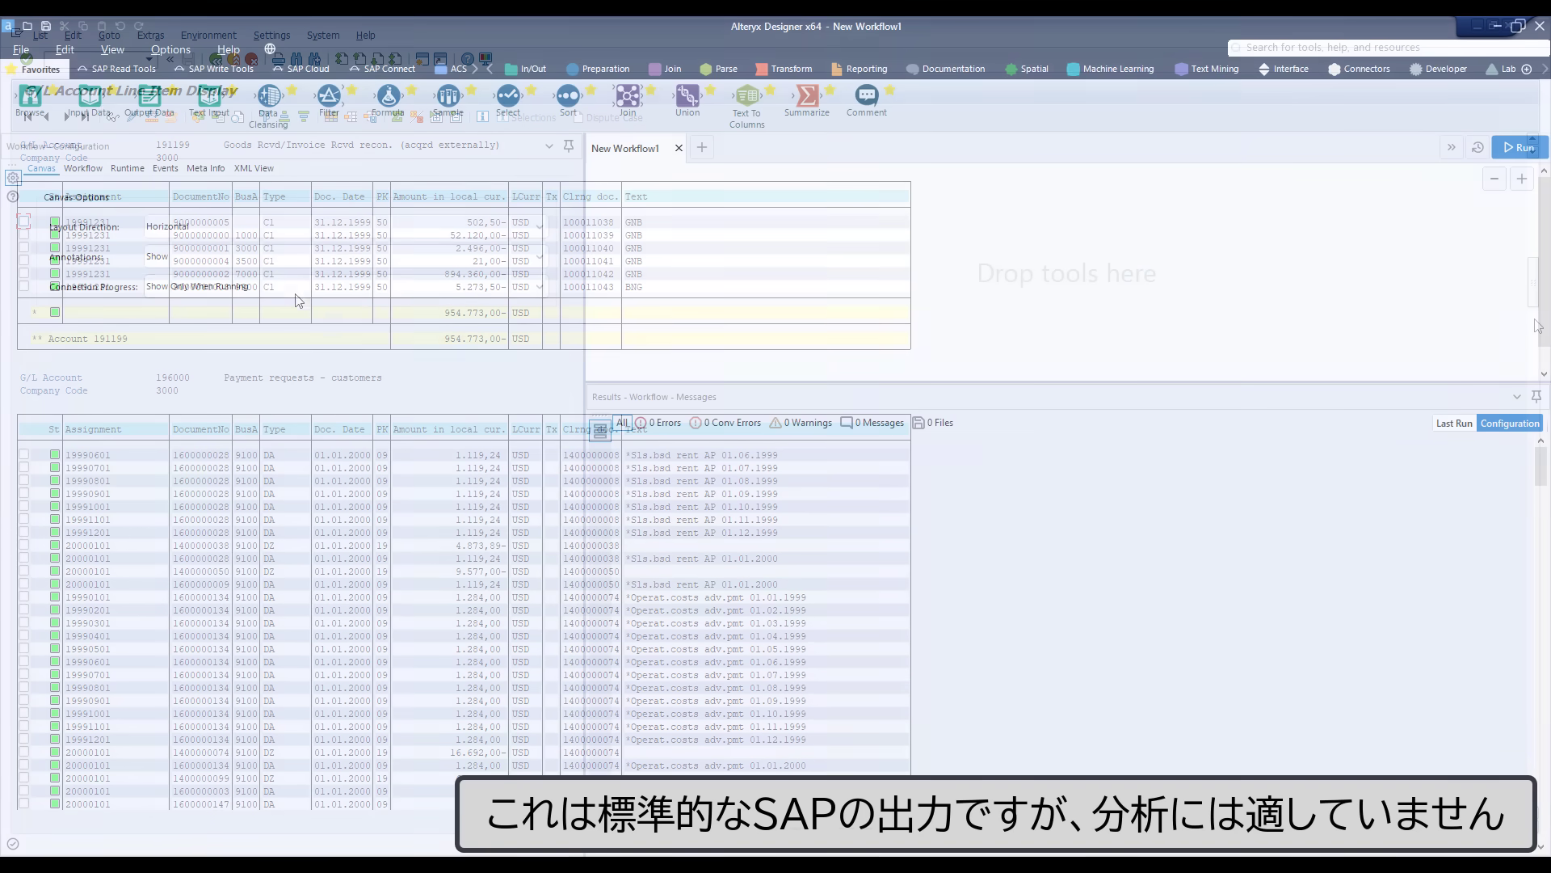
# Step: Place an SAP Logon tool using system SAP ECC EHP8 IDES and confirm the successful ping
pyautogui.click(103, 71)
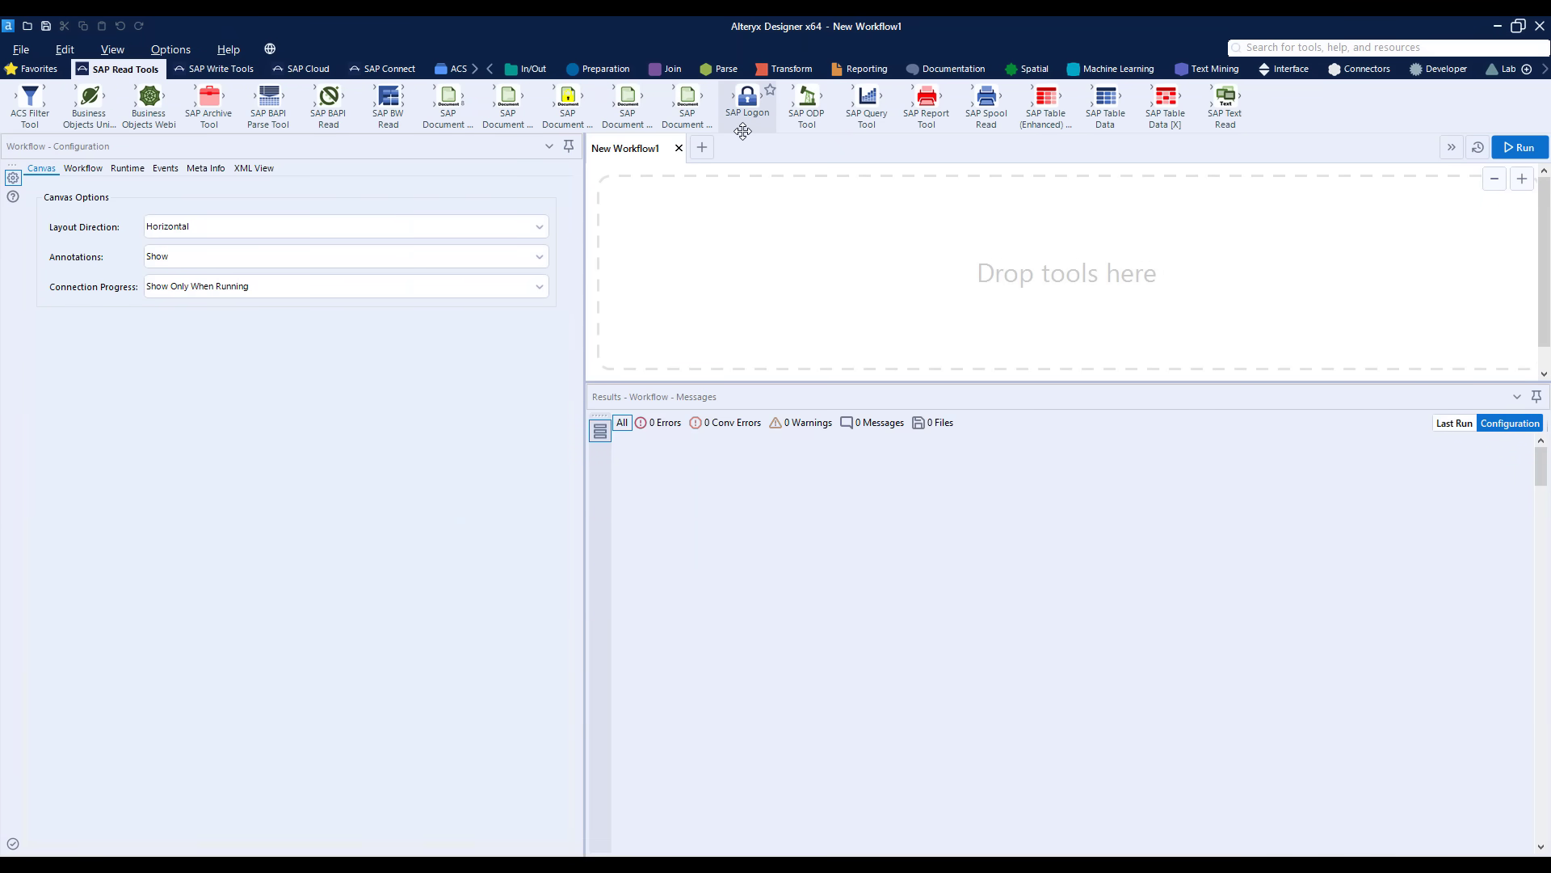
pyautogui.moveTo(747, 99)
pyautogui.mouseDown()
pyautogui.moveTo(713, 269)
pyautogui.moveTo(682, 299)
pyautogui.mouseUp()
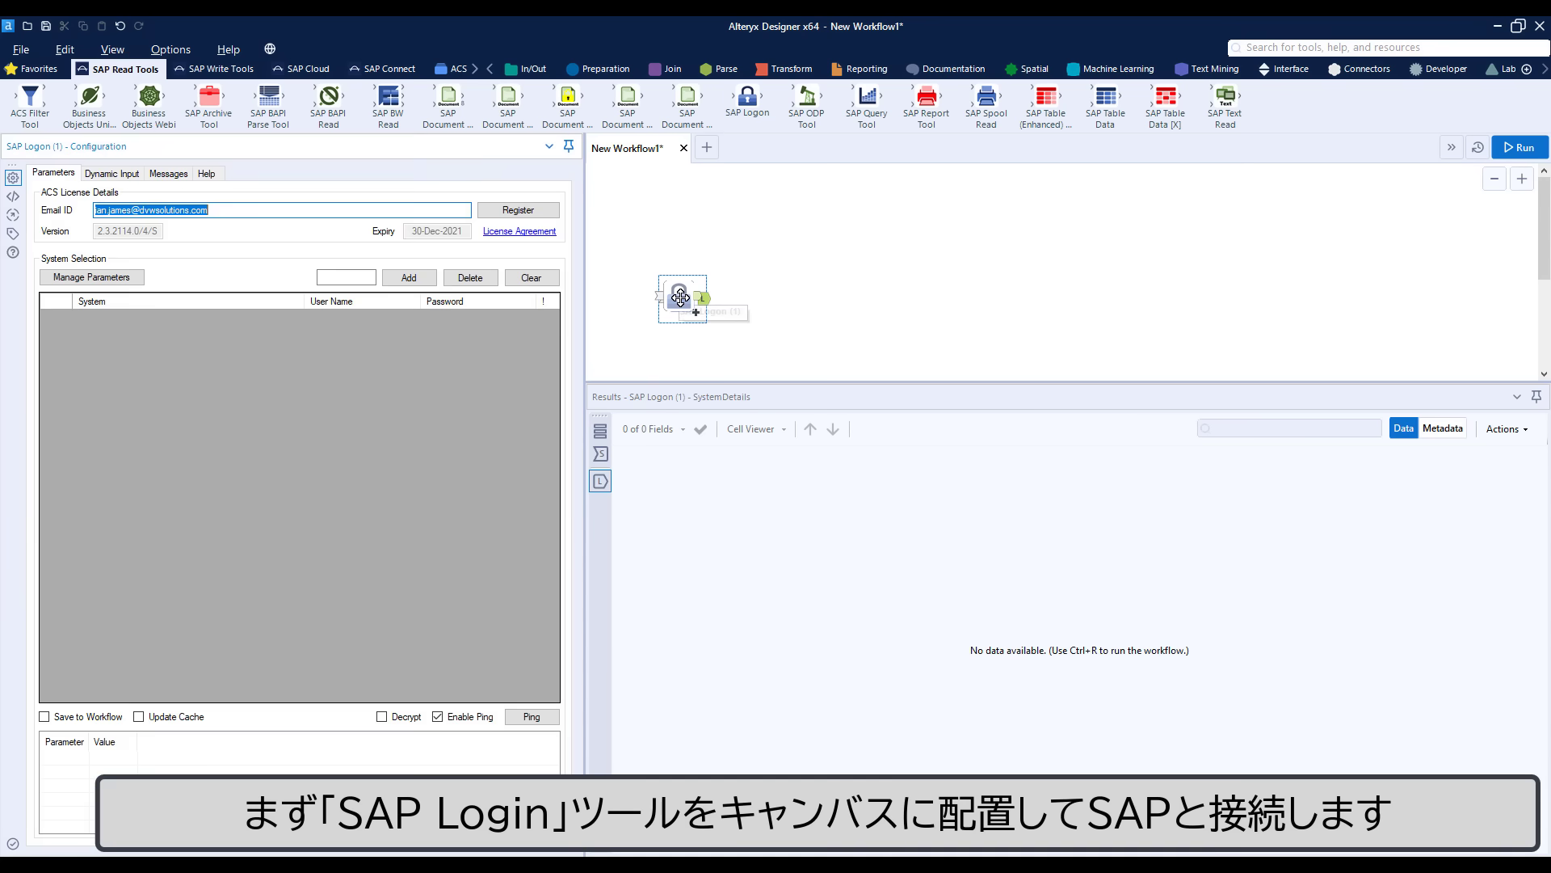
pyautogui.click(410, 277)
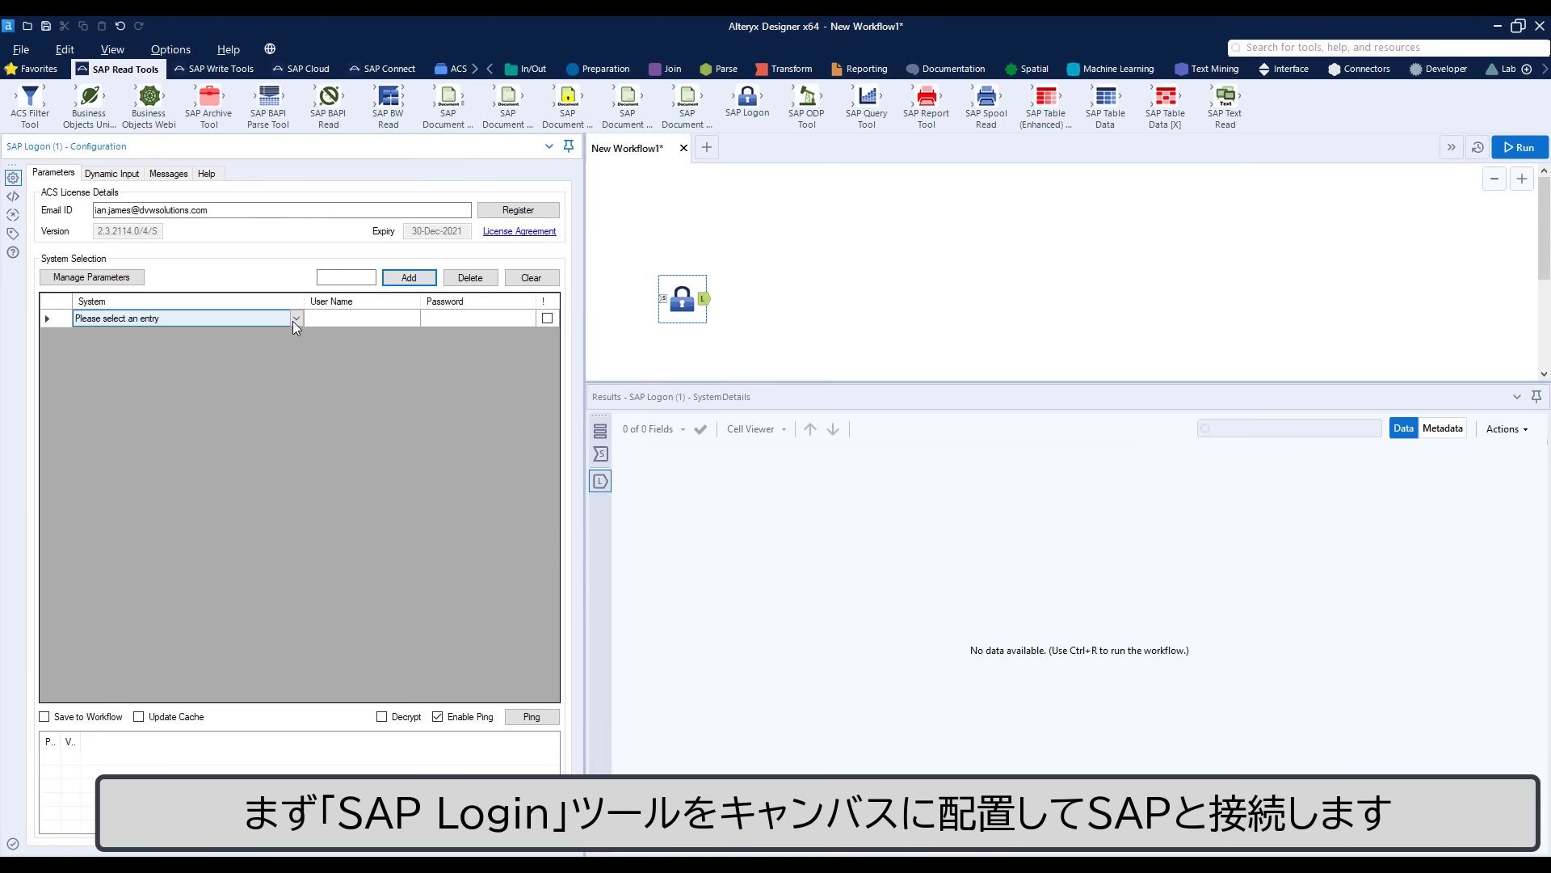
pyautogui.click(294, 319)
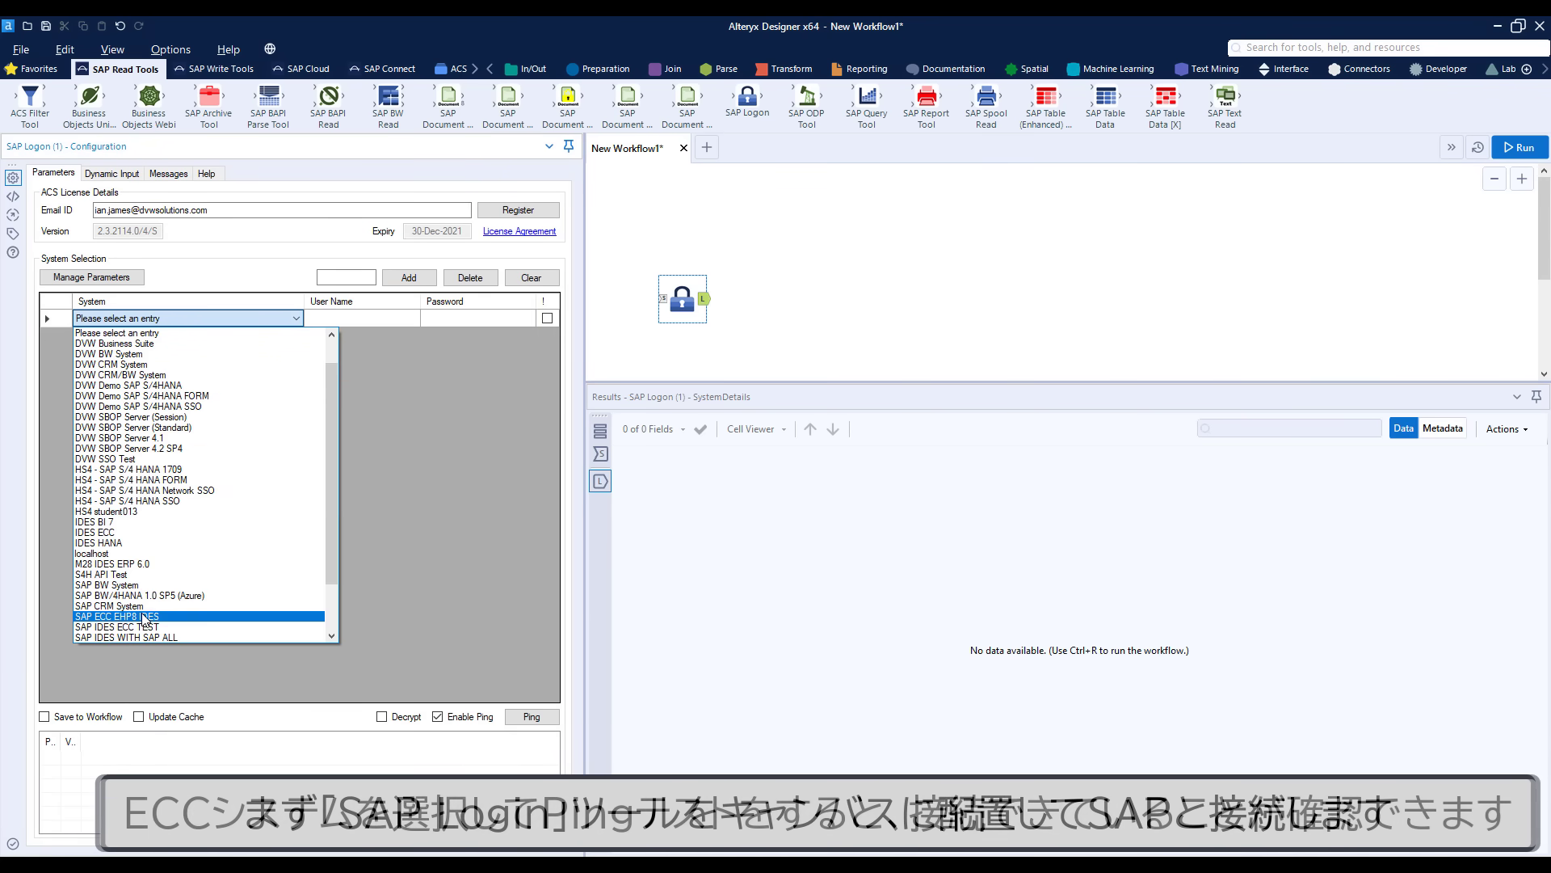
pyautogui.click(242, 619)
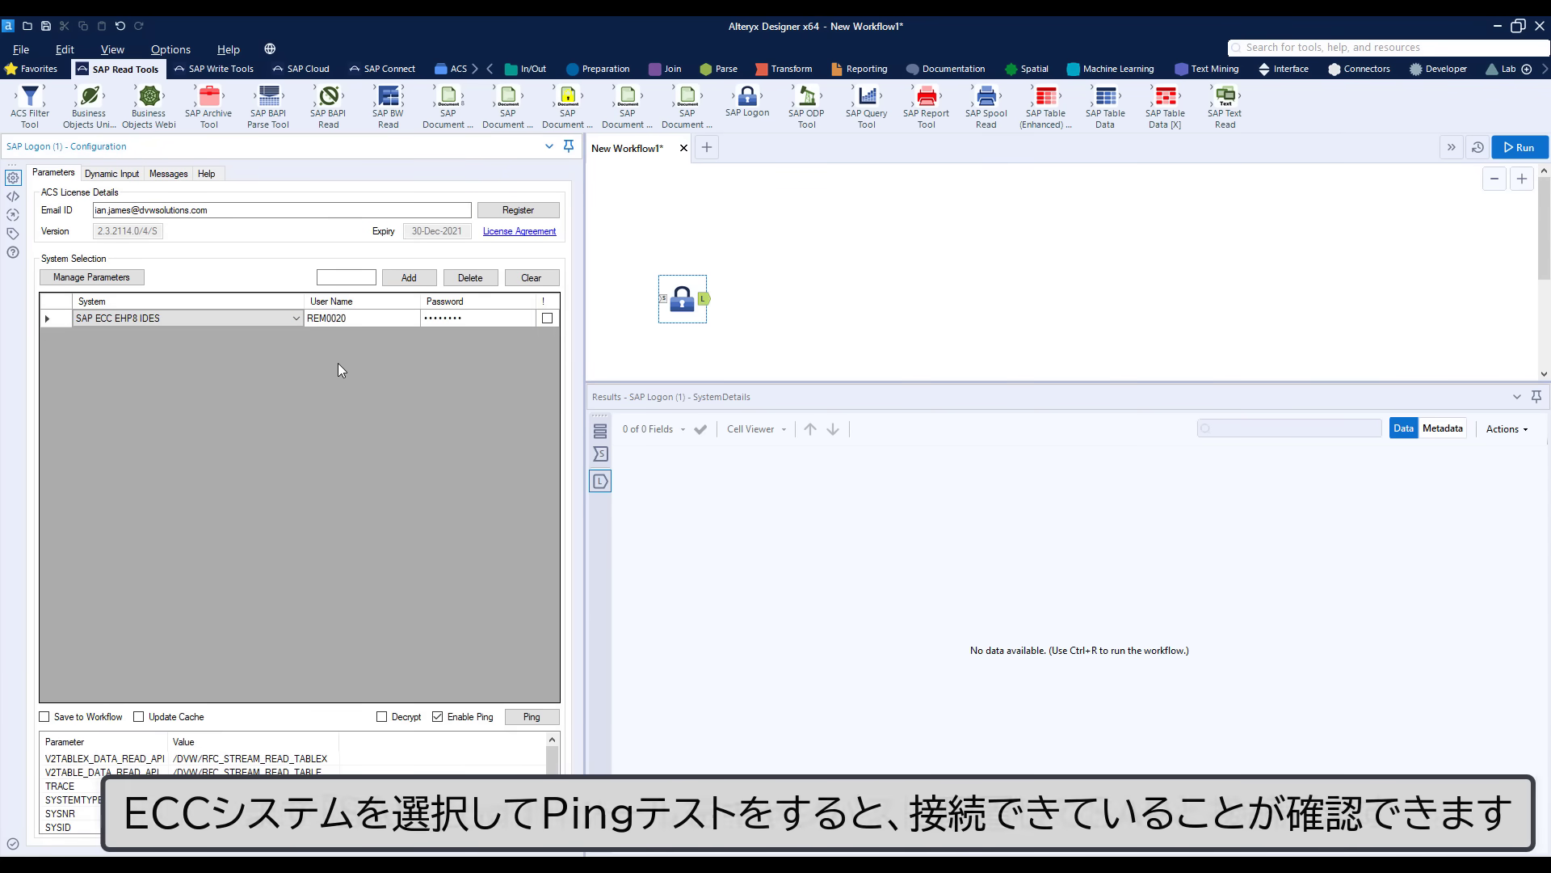
pyautogui.moveTo(438, 716)
pyautogui.click(478, 716)
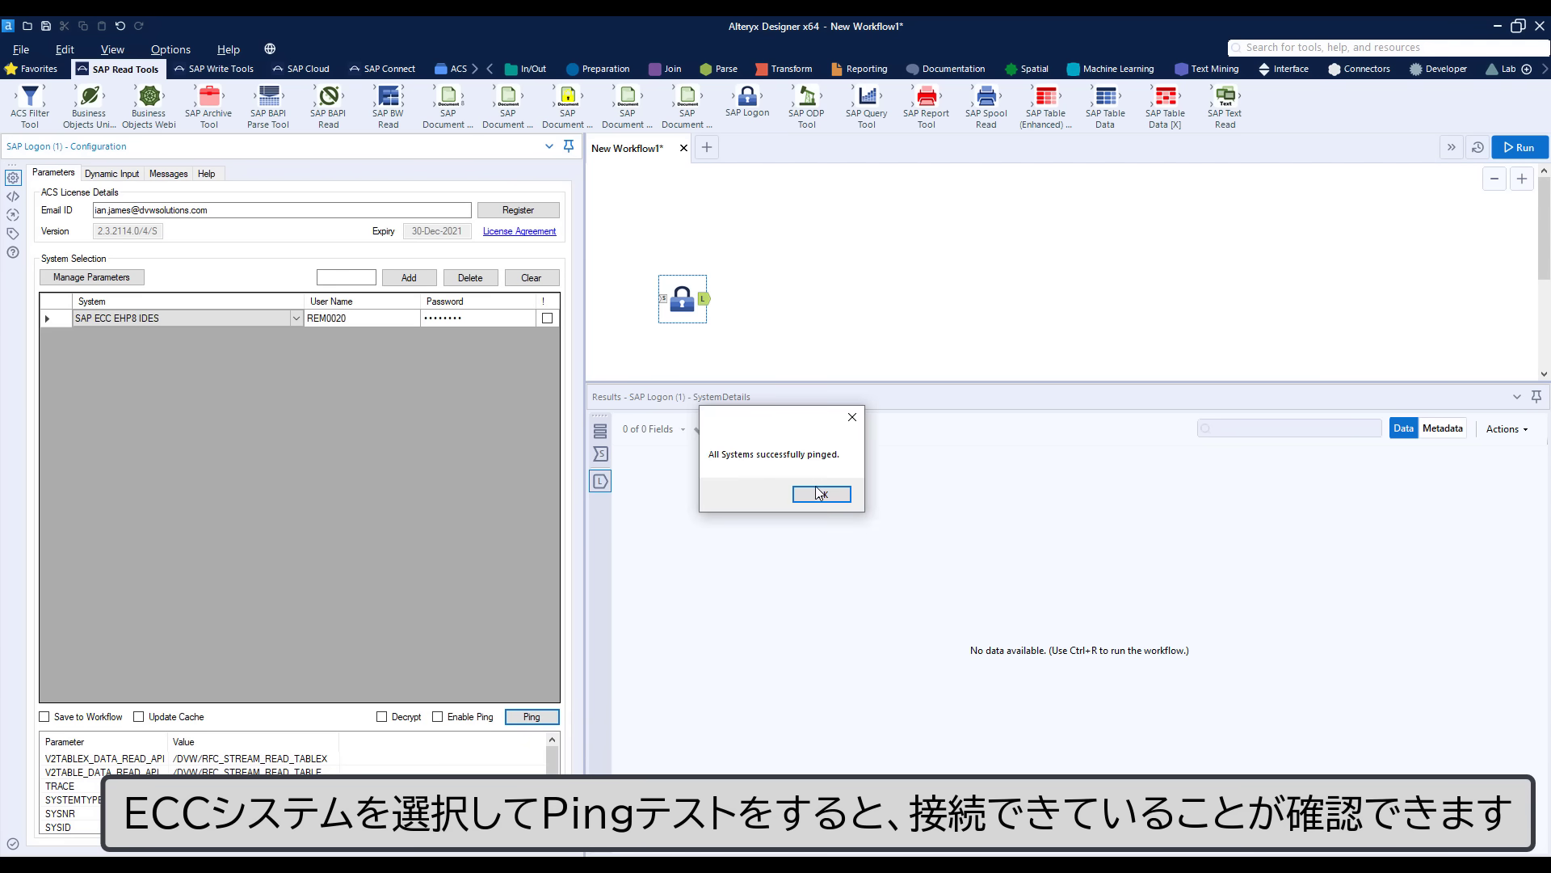
pyautogui.click(820, 495)
# Step: Link an SAP Report tool after the logon and look up transaction code FBL3N
pyautogui.moveTo(926, 101)
pyautogui.mouseDown()
pyautogui.moveTo(795, 295)
pyautogui.moveTo(802, 312)
pyautogui.mouseUp()
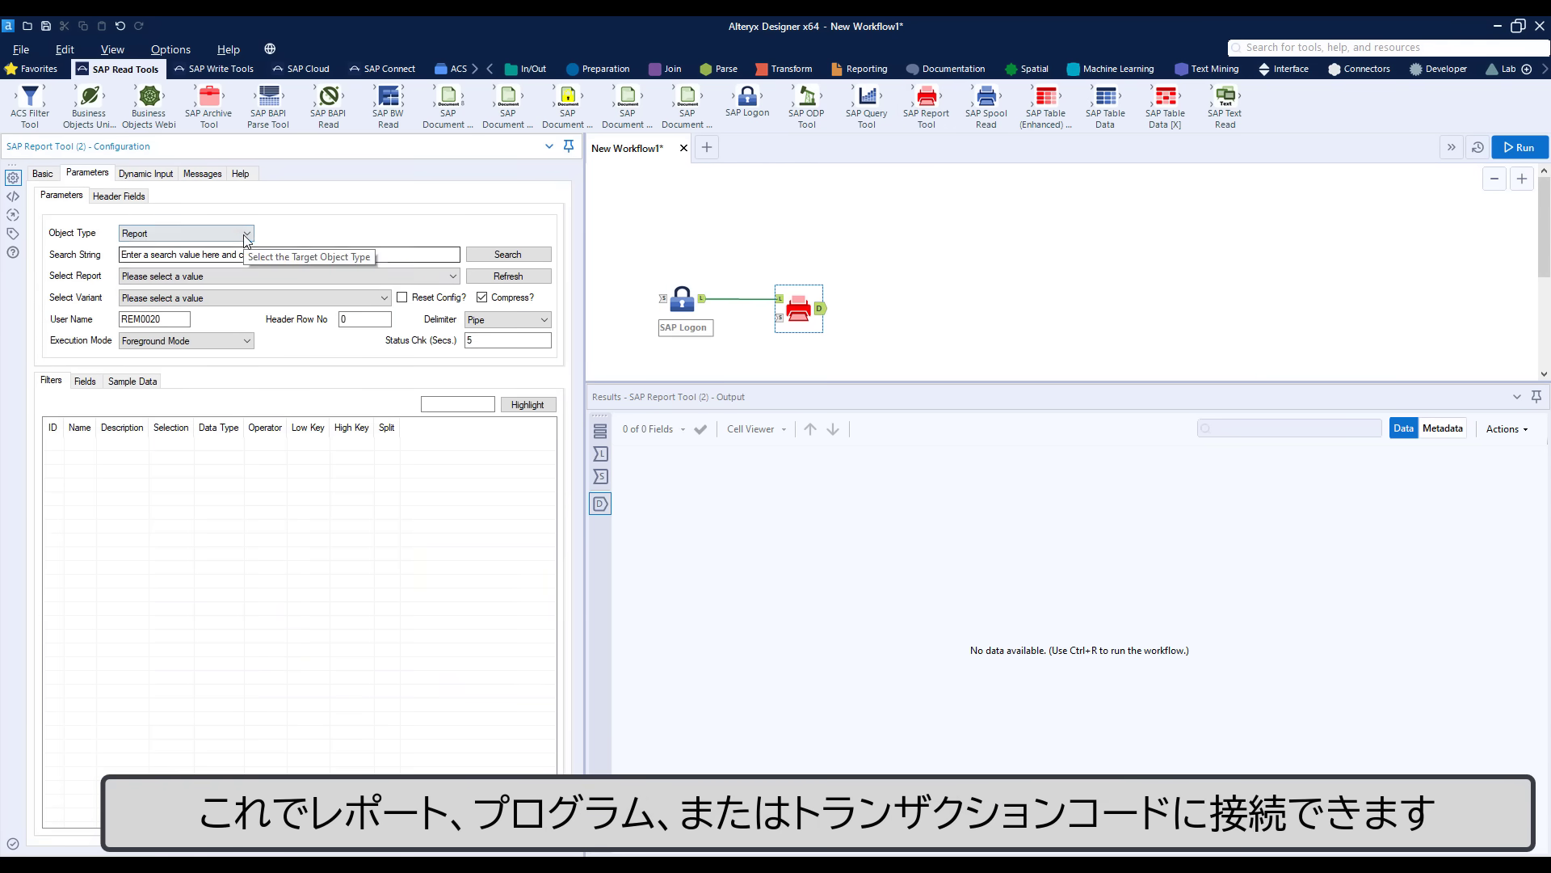
pyautogui.click(246, 234)
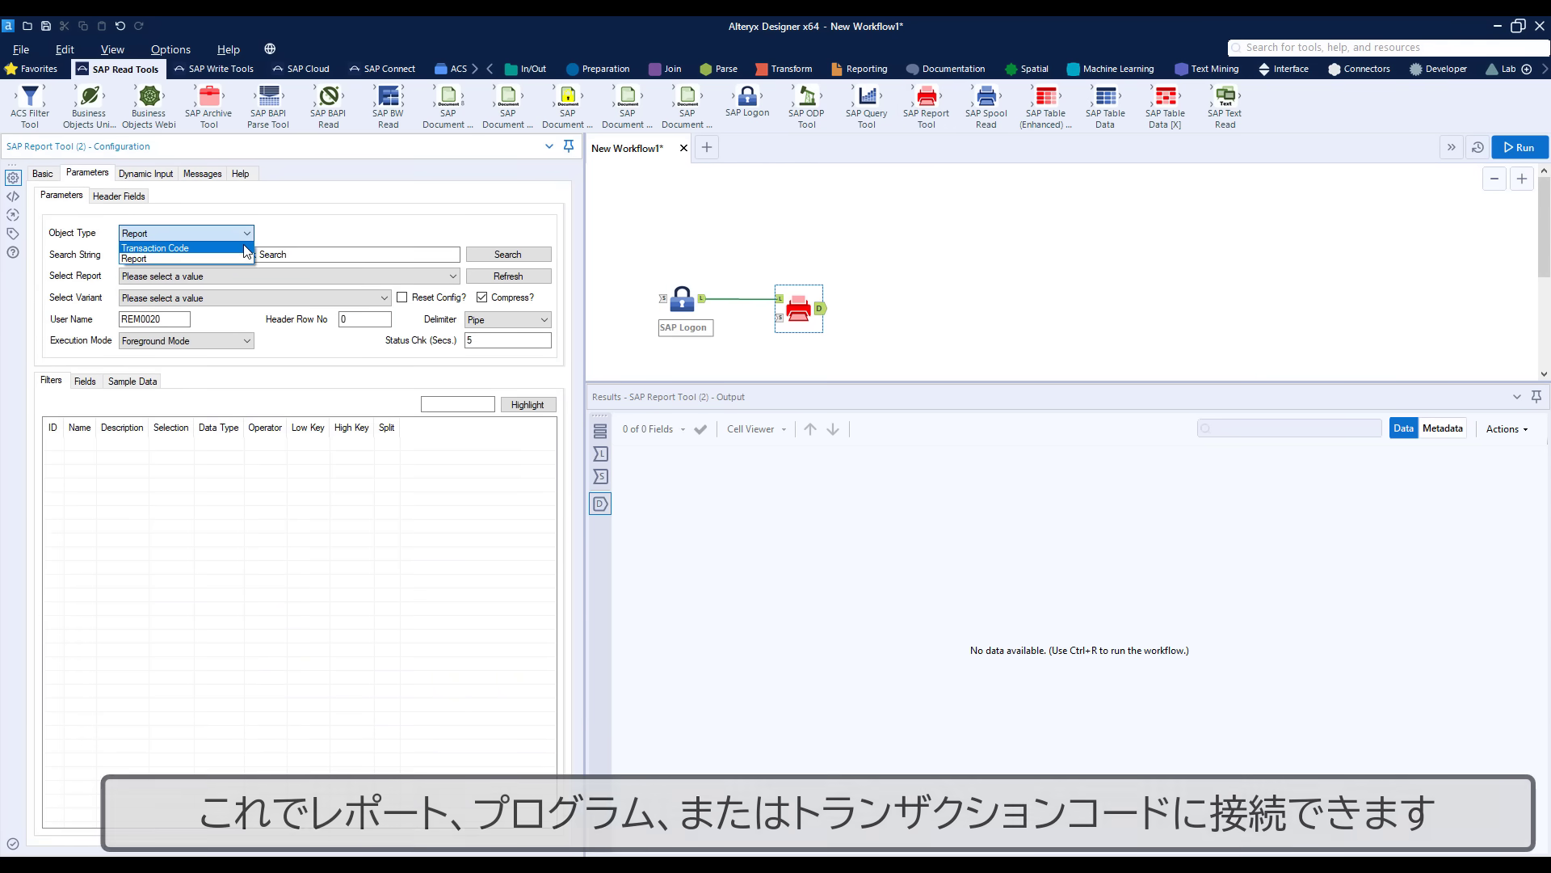
pyautogui.click(244, 251)
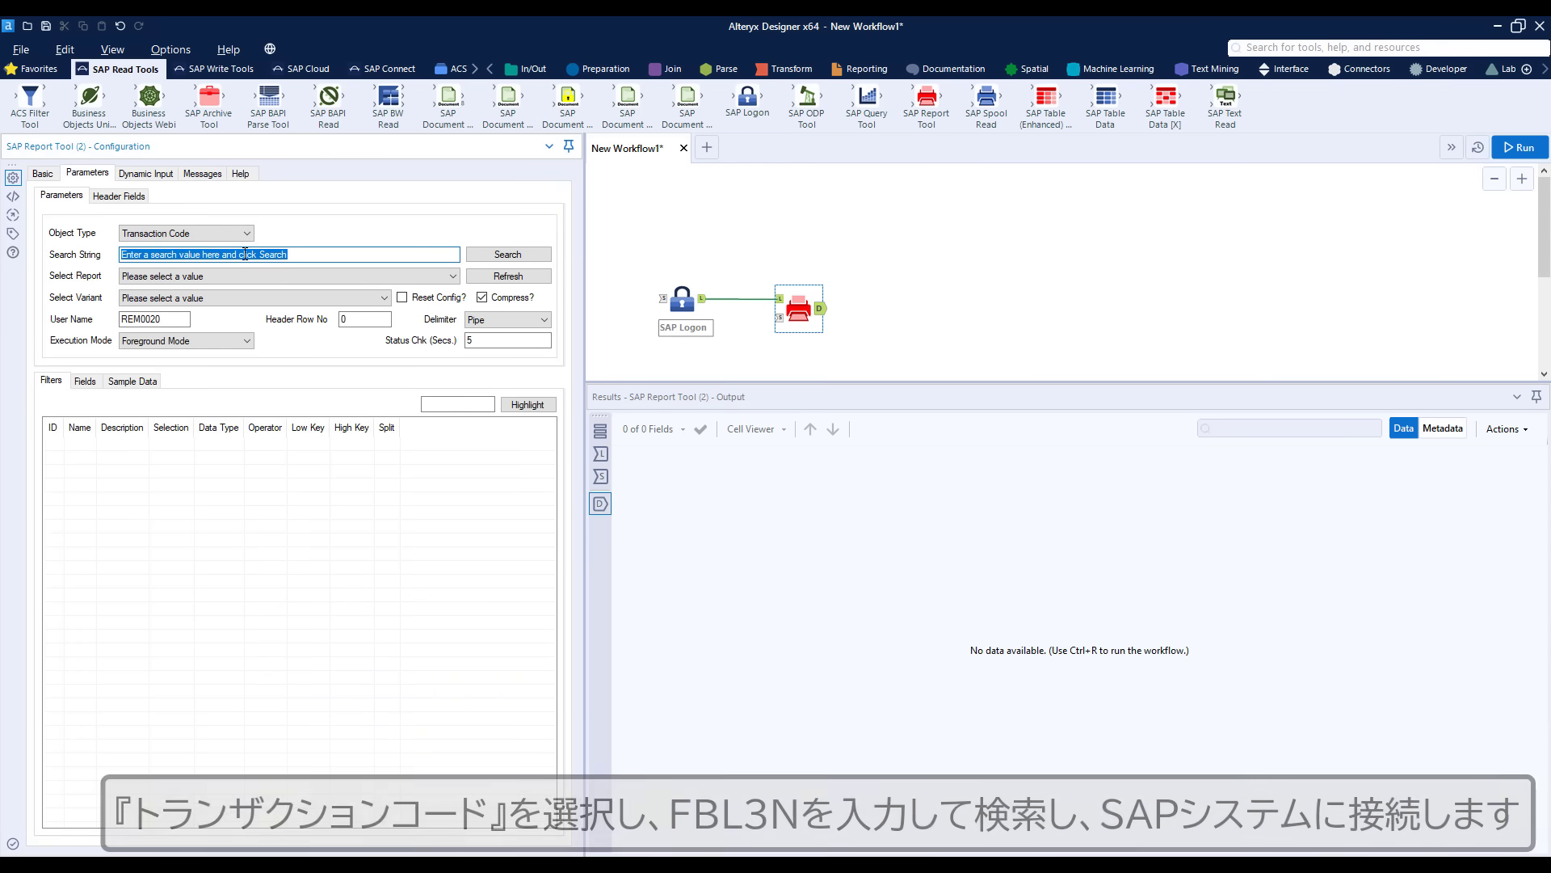
pyautogui.write('fbl3n')
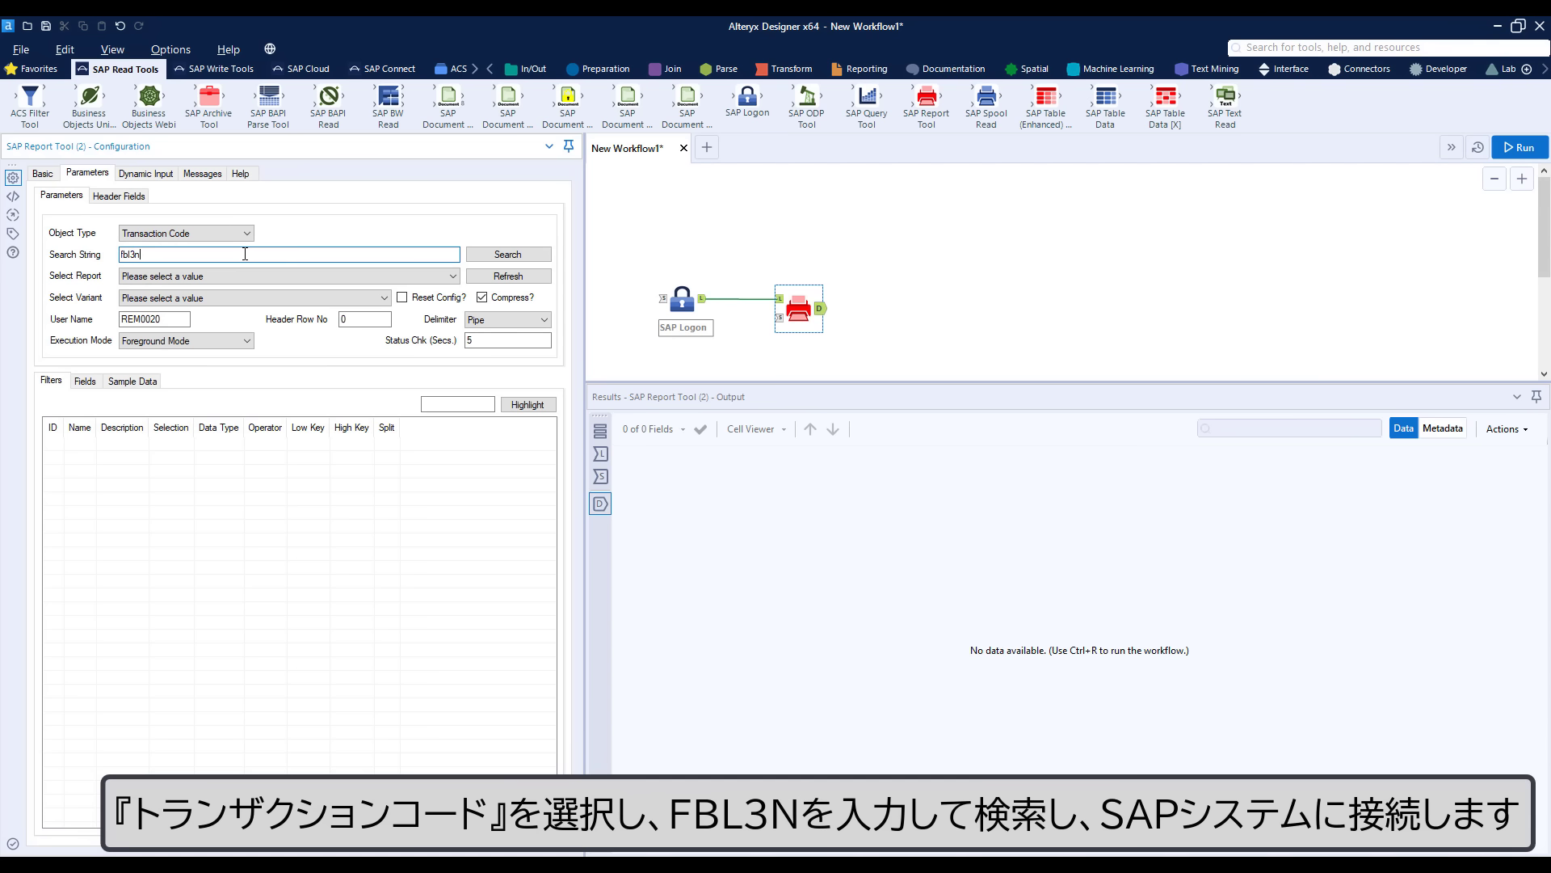
pyautogui.click(495, 256)
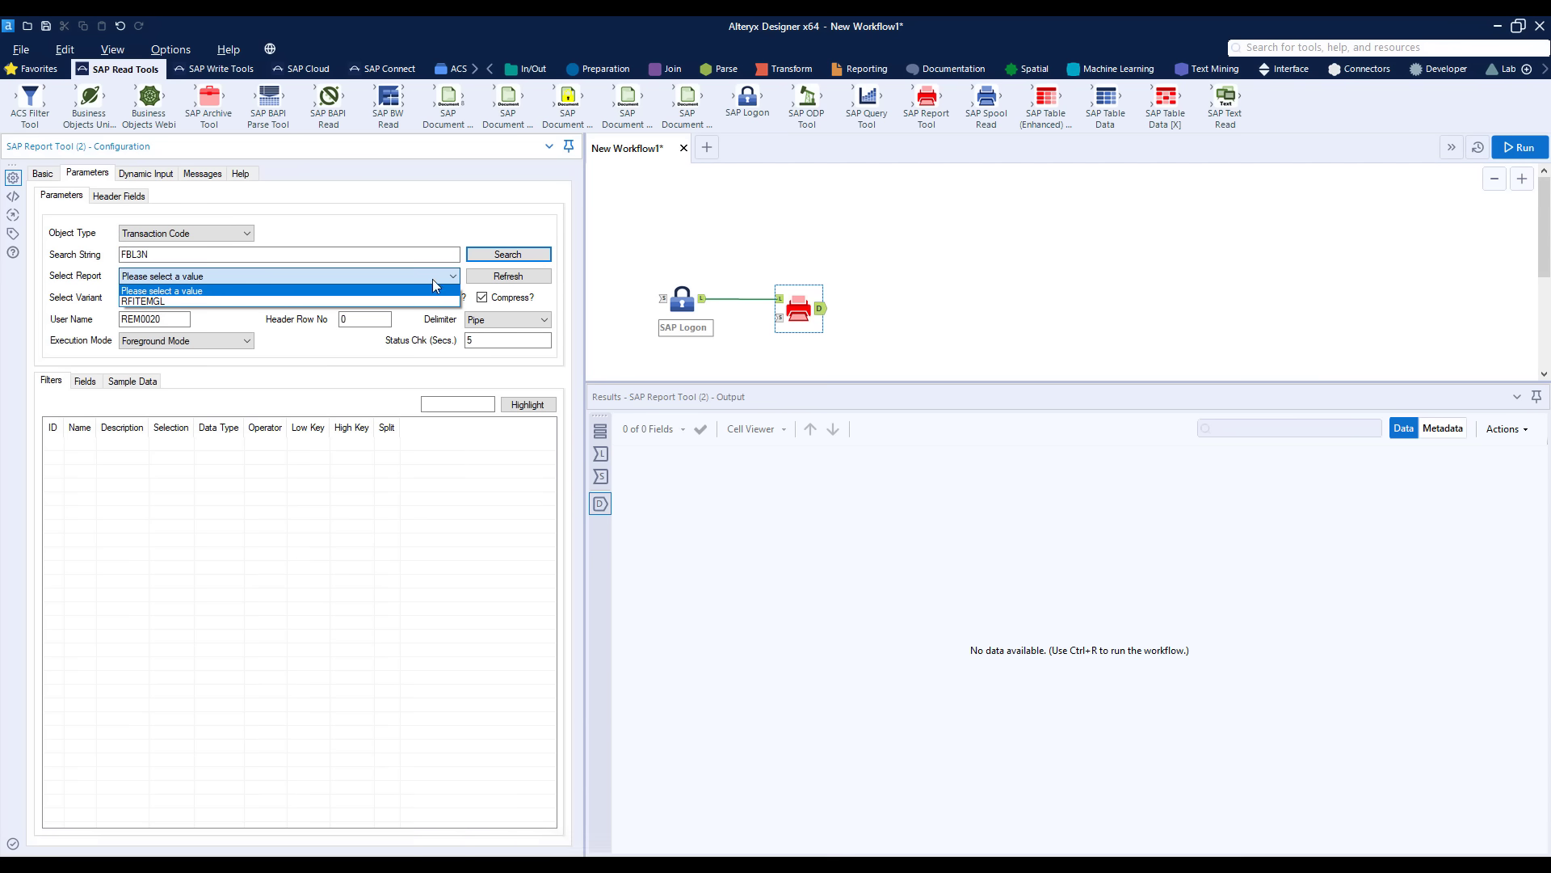
# Step: Select report RFITEMGL with the ACSGLRANGE variant
pyautogui.click(413, 301)
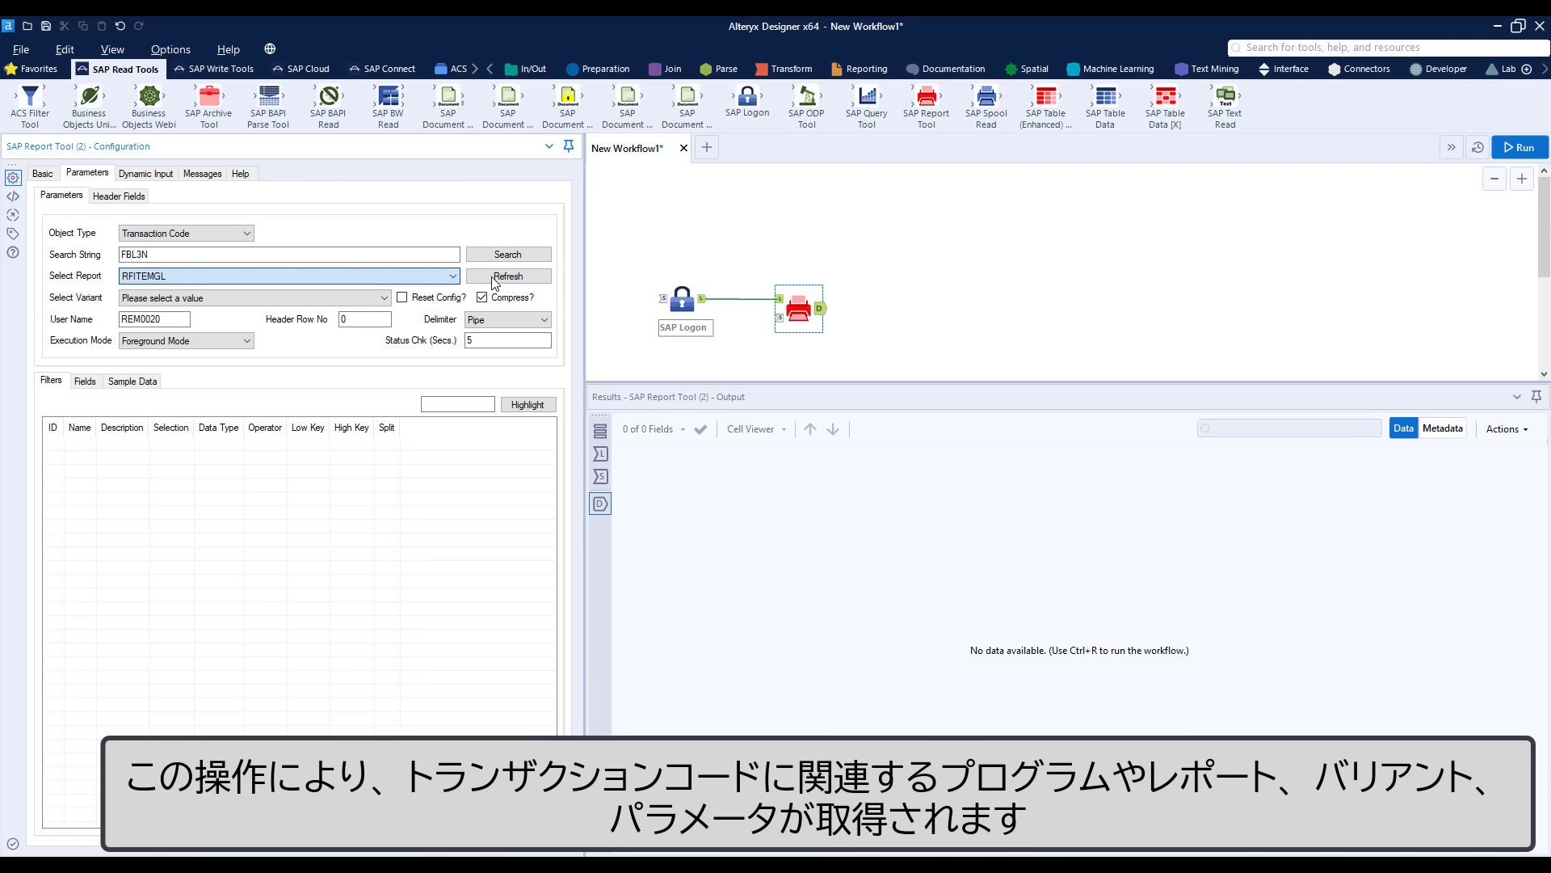
pyautogui.click(387, 300)
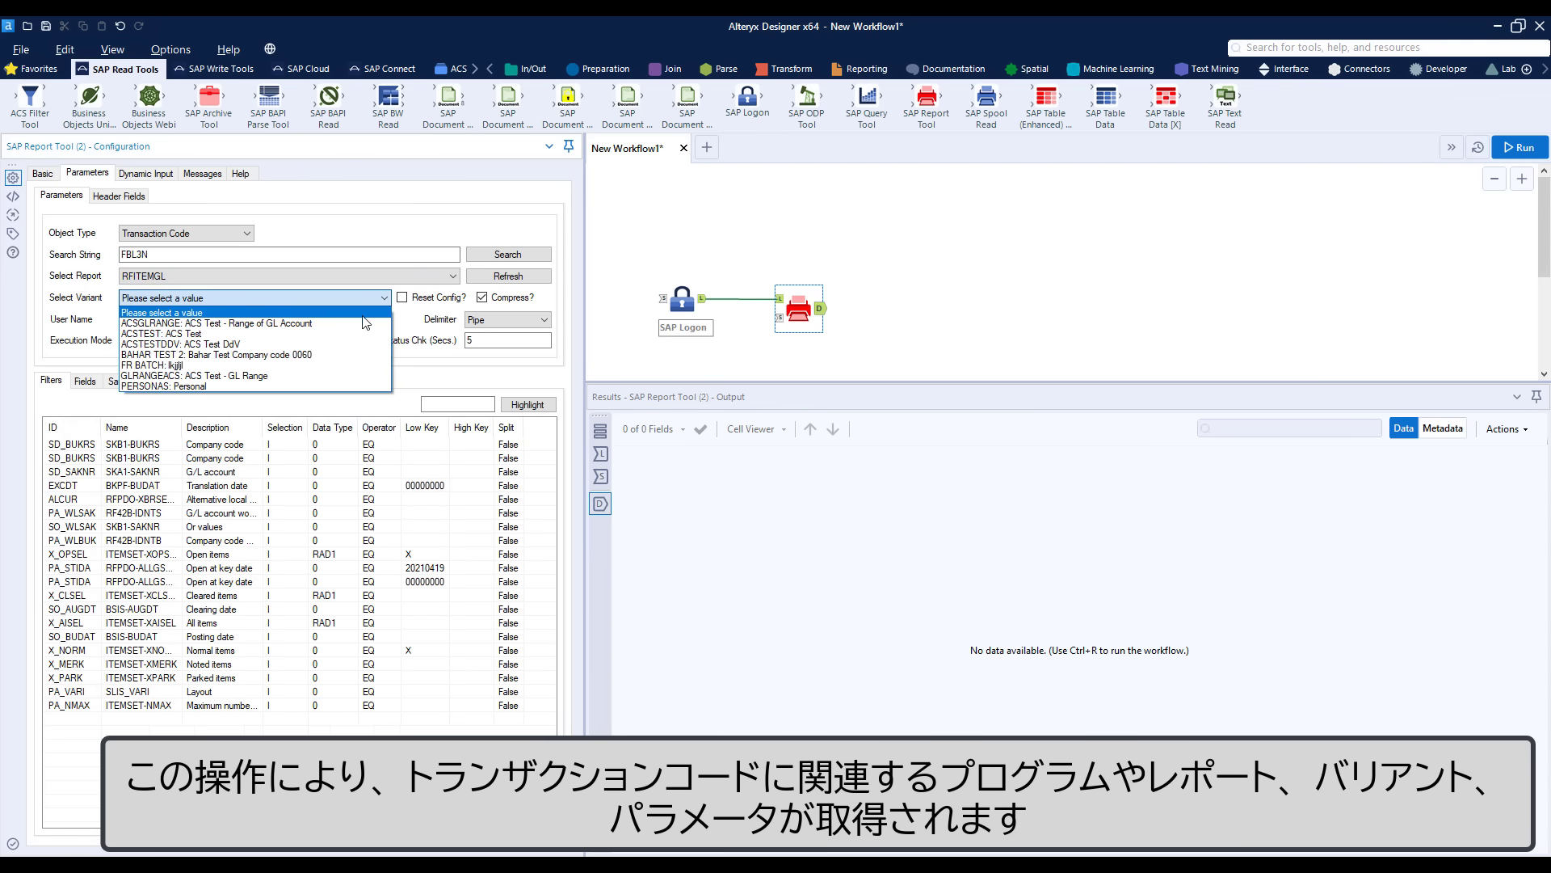
pyautogui.click(353, 323)
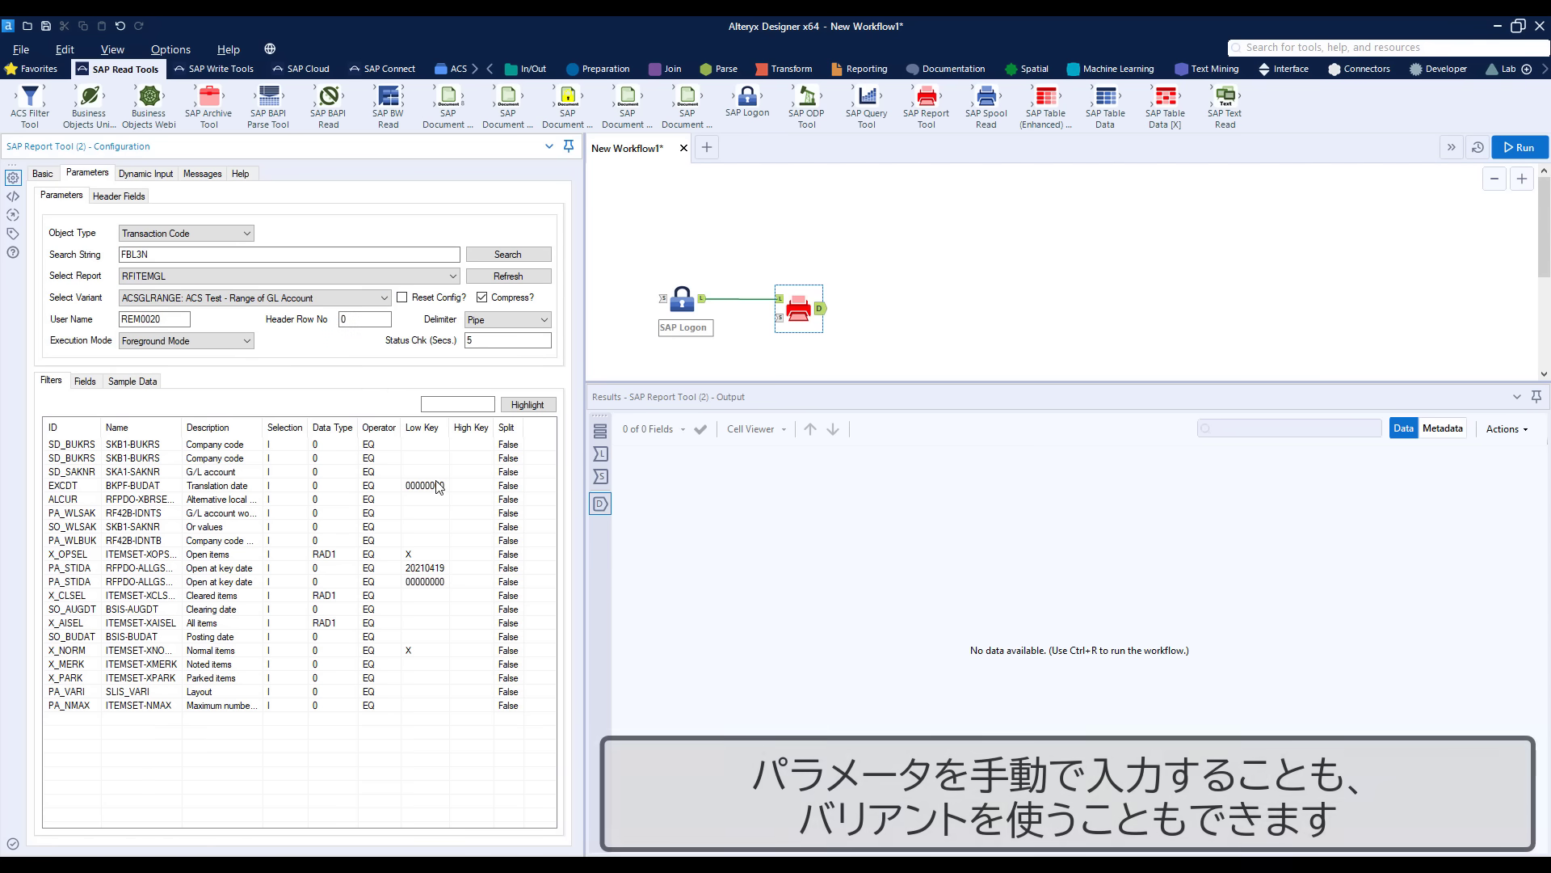
pyautogui.click(154, 384)
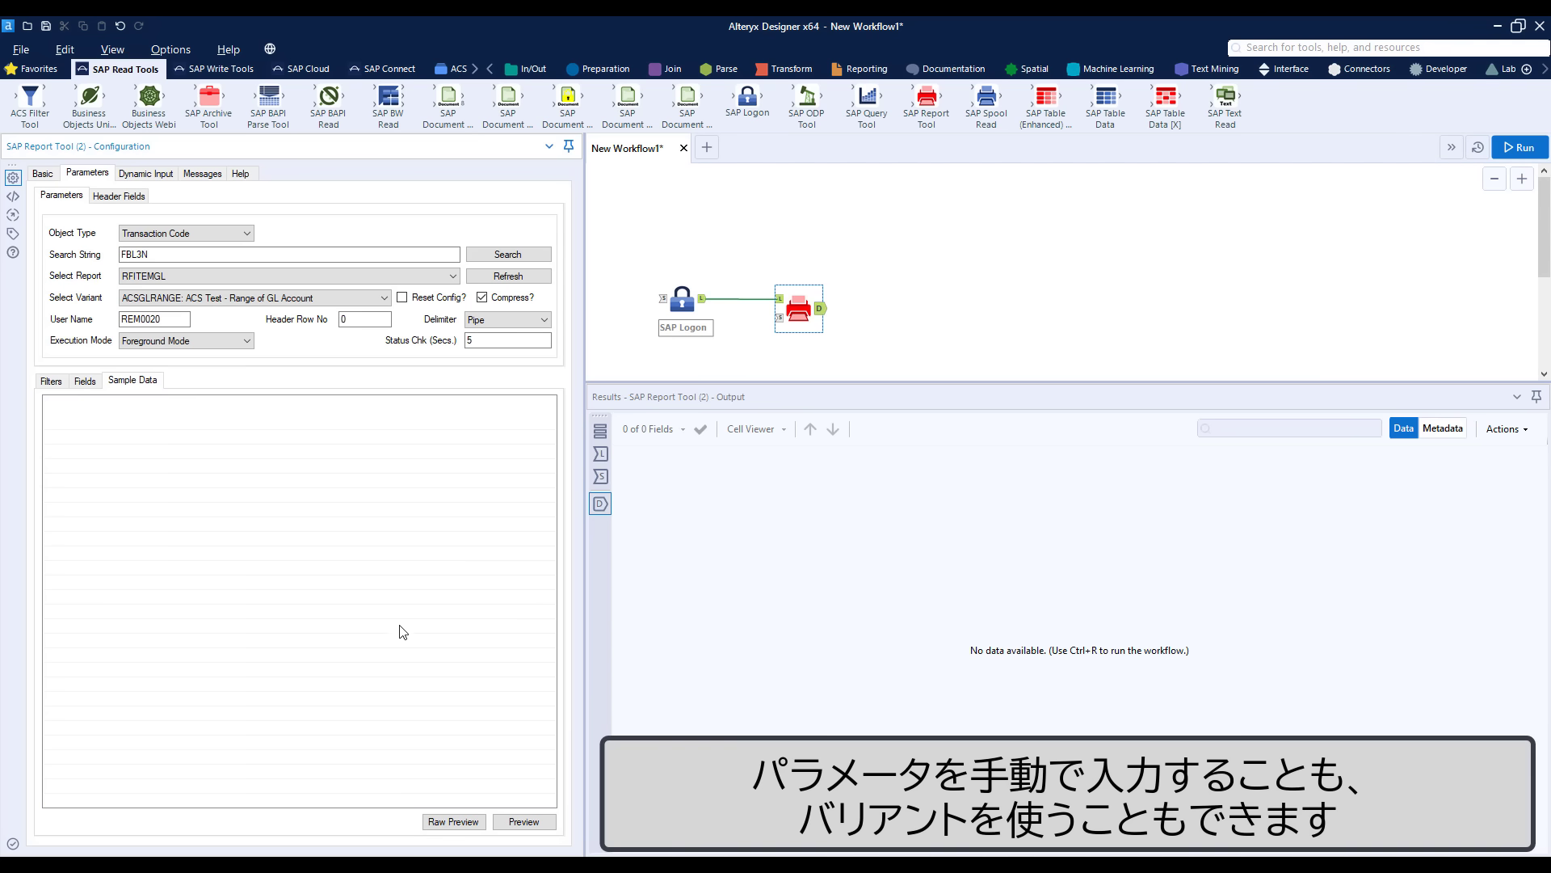
# Step: Fetch a raw preview of the FBL3N report text as sample data
pyautogui.click(446, 823)
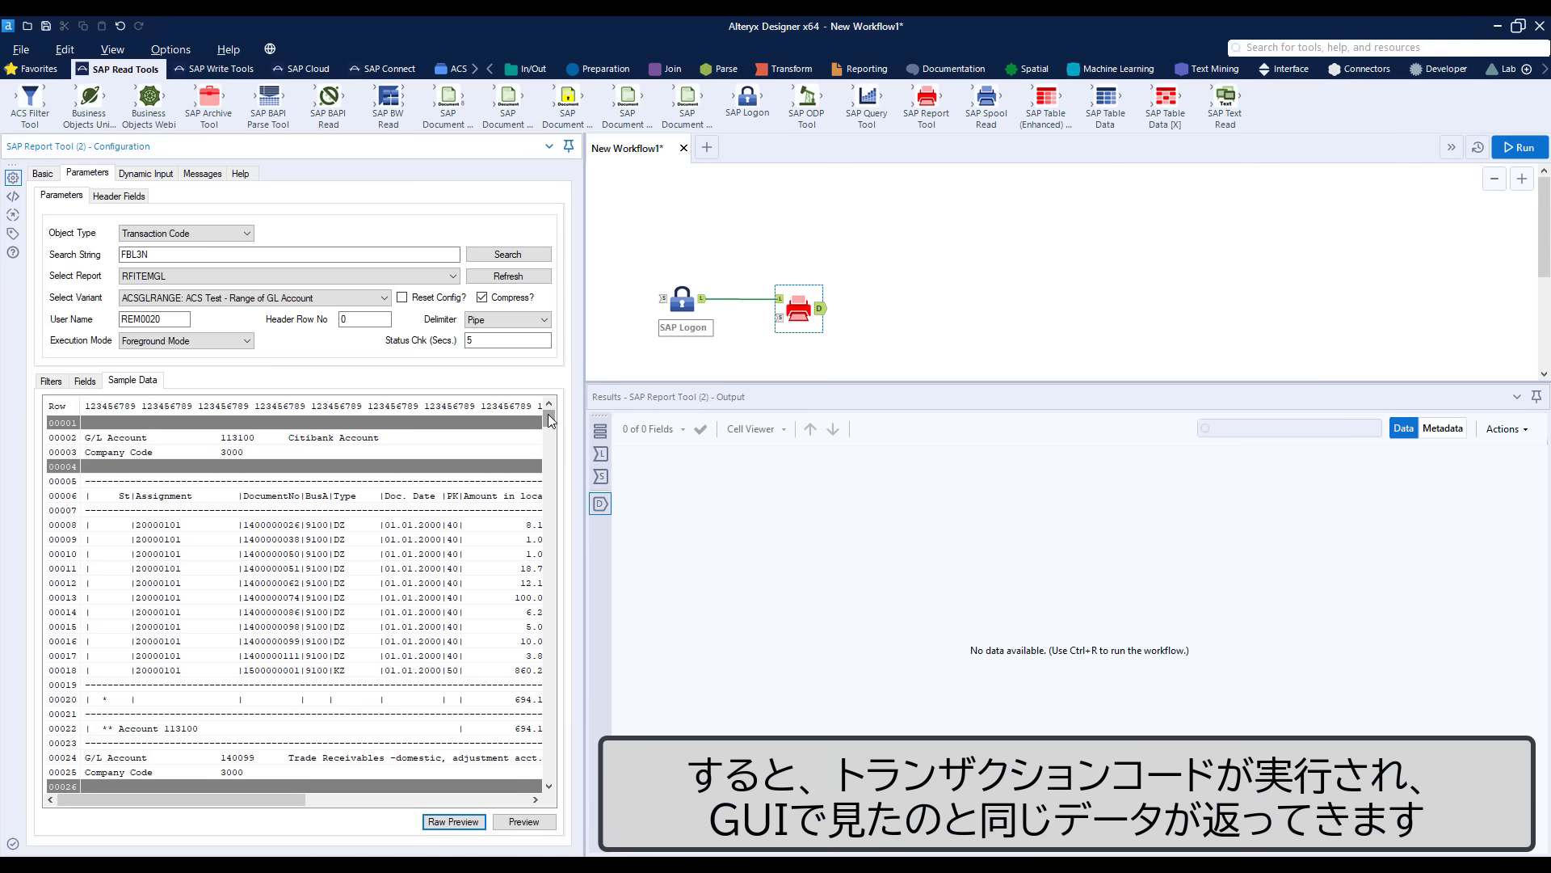
pyautogui.moveTo(548, 413)
pyautogui.mouseDown()
pyautogui.moveTo(549, 494)
pyautogui.moveTo(545, 413)
pyautogui.mouseUp()
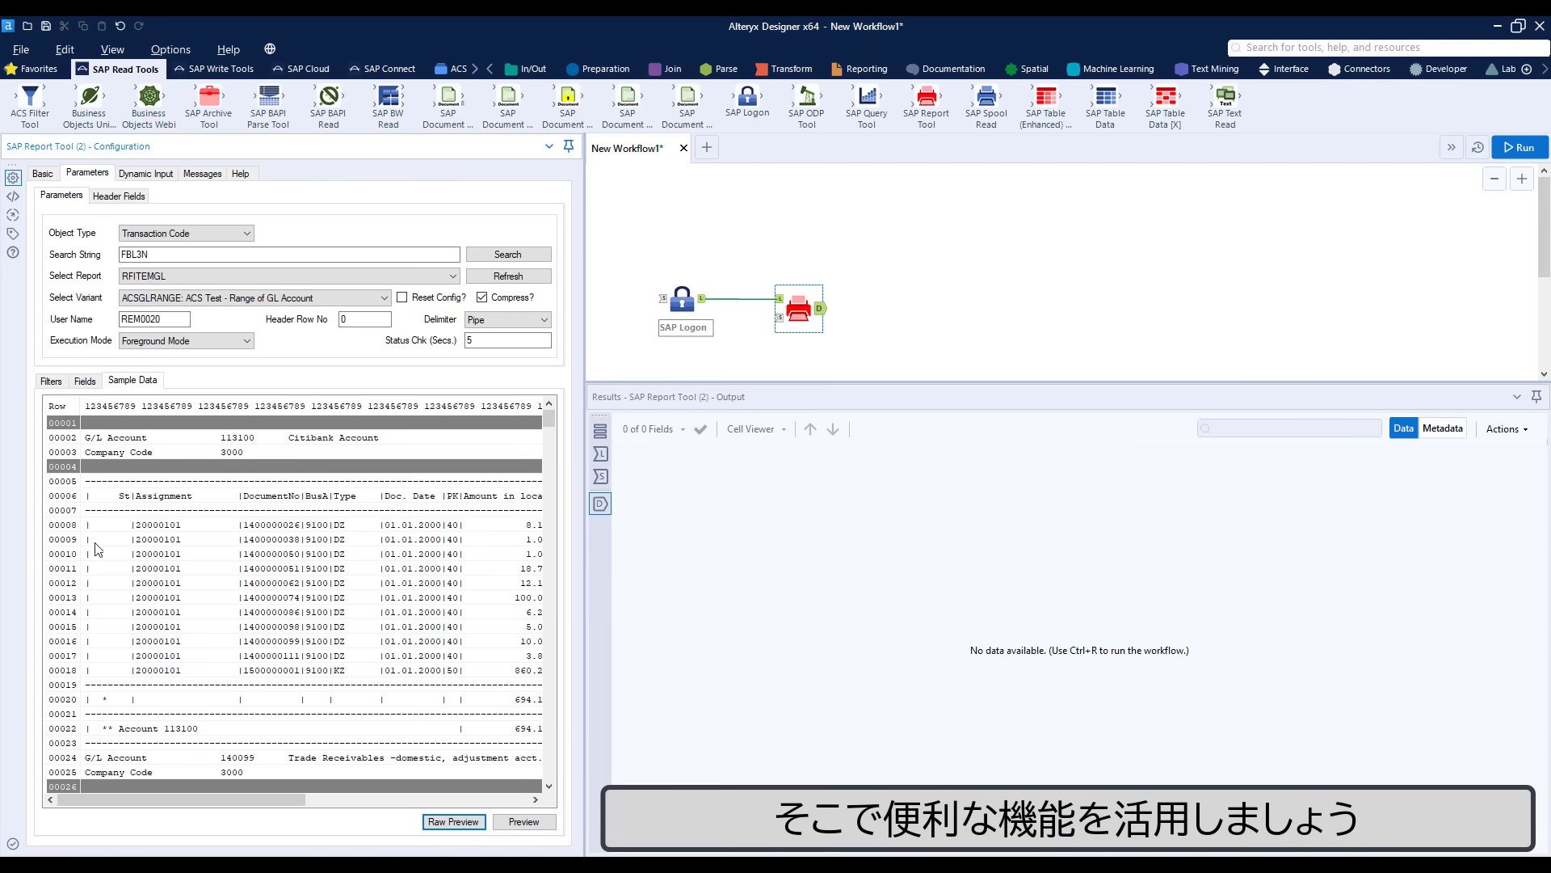
# Step: Make the G/L Account and Company Code lines header fields
pyautogui.rightClick(110, 441)
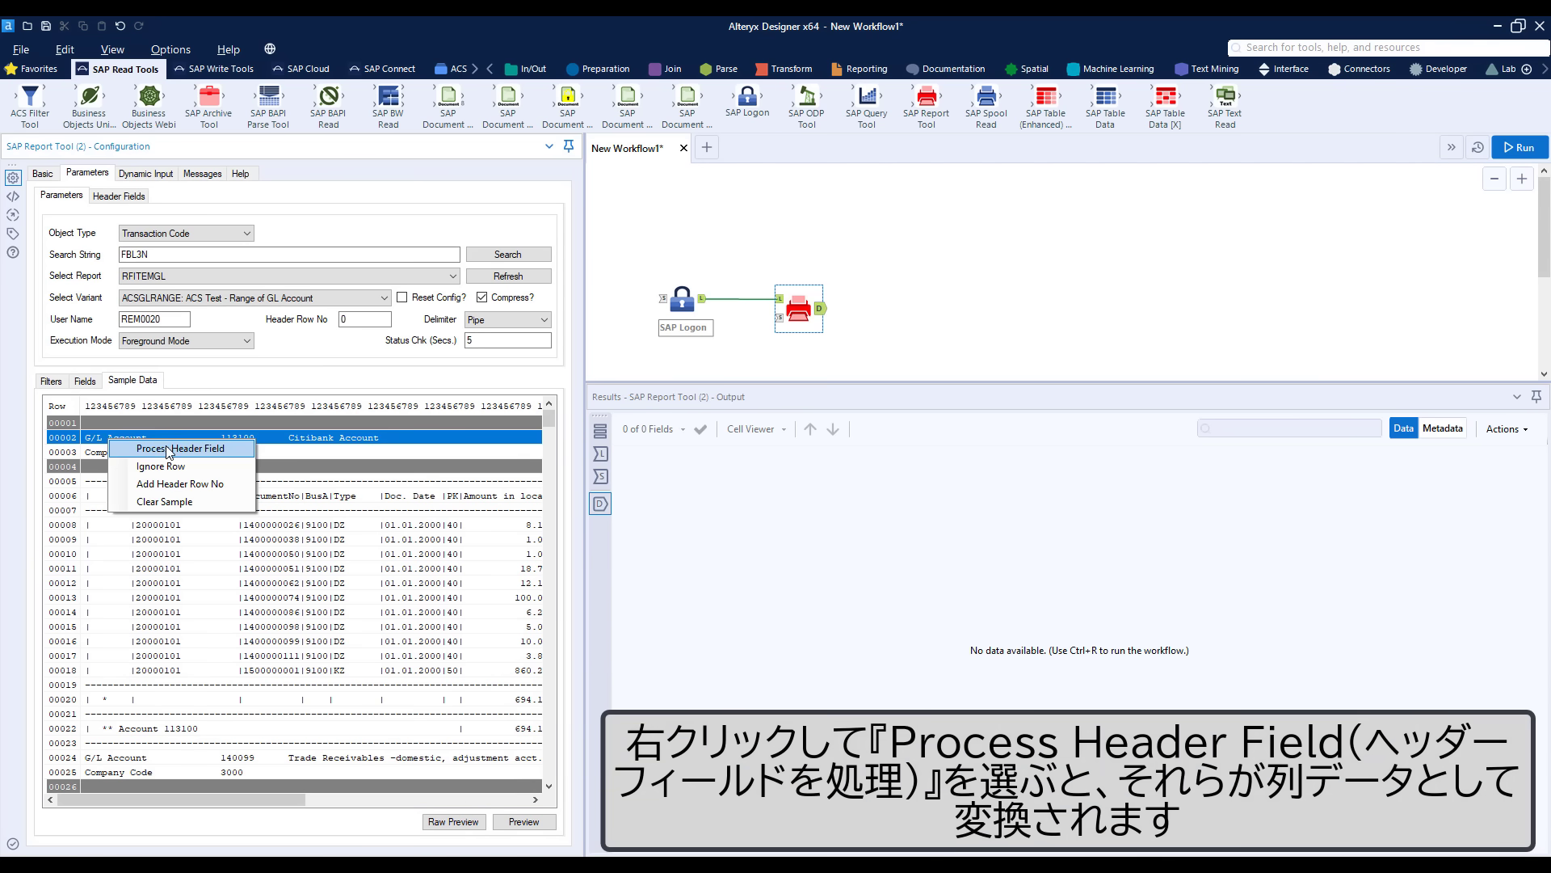
pyautogui.click(210, 449)
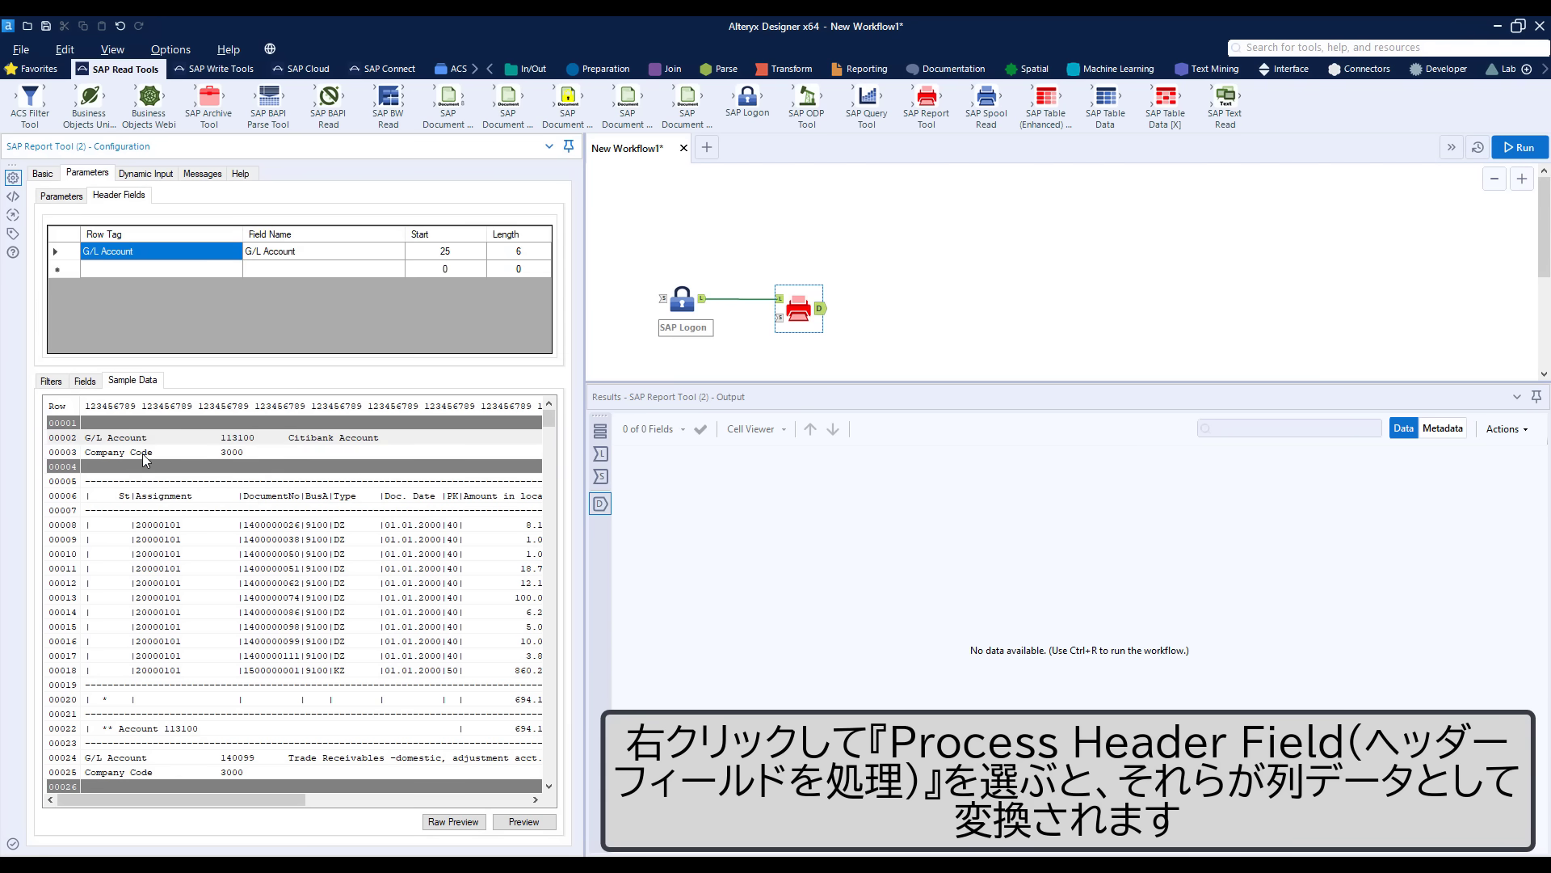
pyautogui.rightClick(143, 454)
pyautogui.click(190, 465)
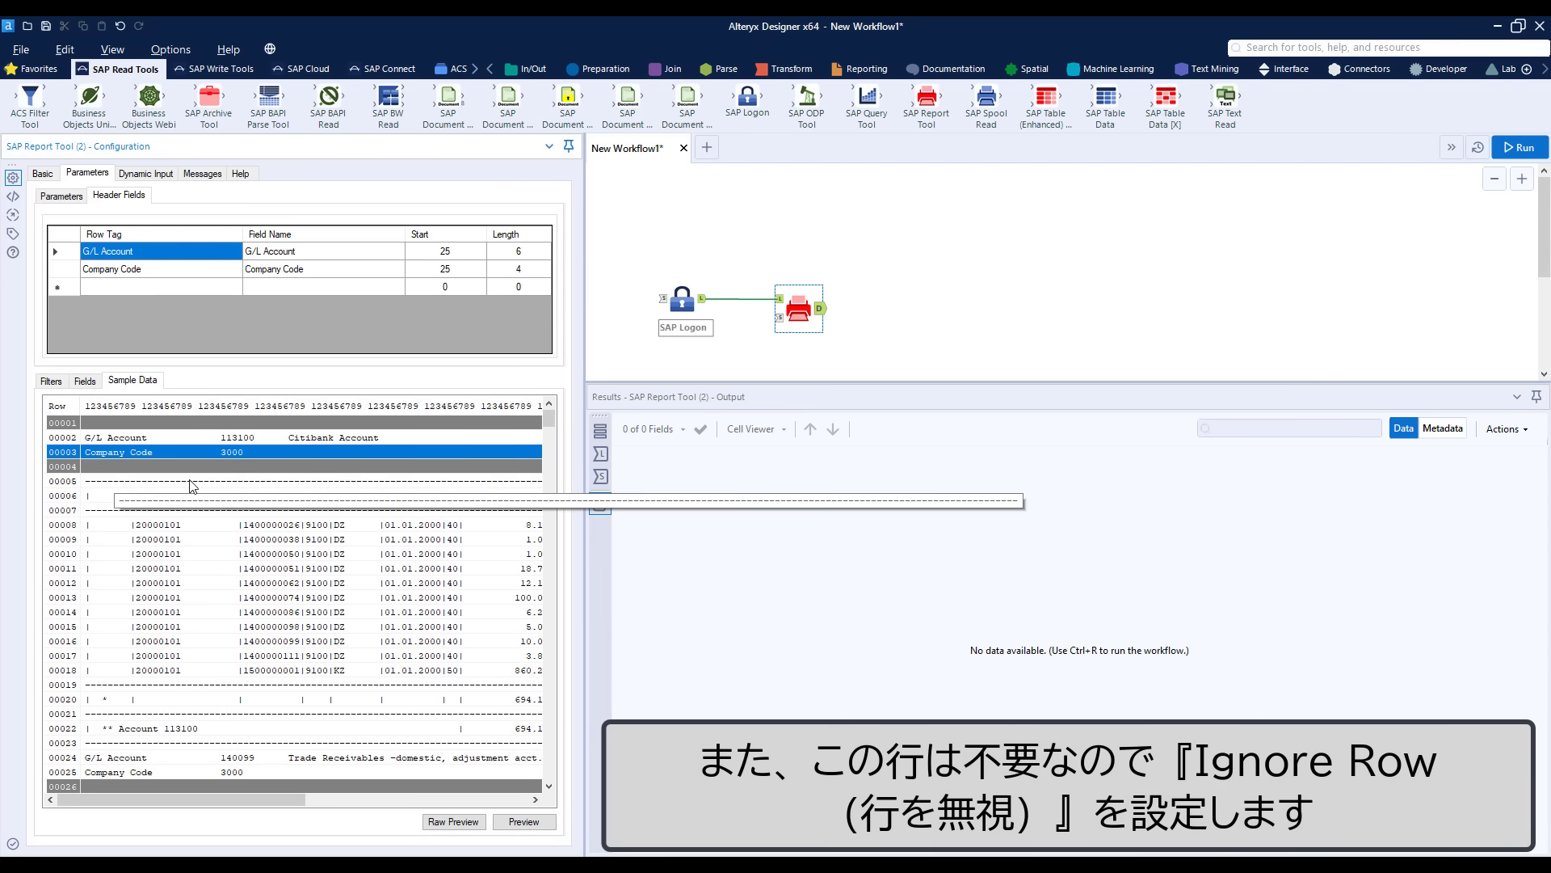
# Step: Ignore the dashed separator lines and total rows, setting the total rule's length to 4
pyautogui.rightClick(145, 485)
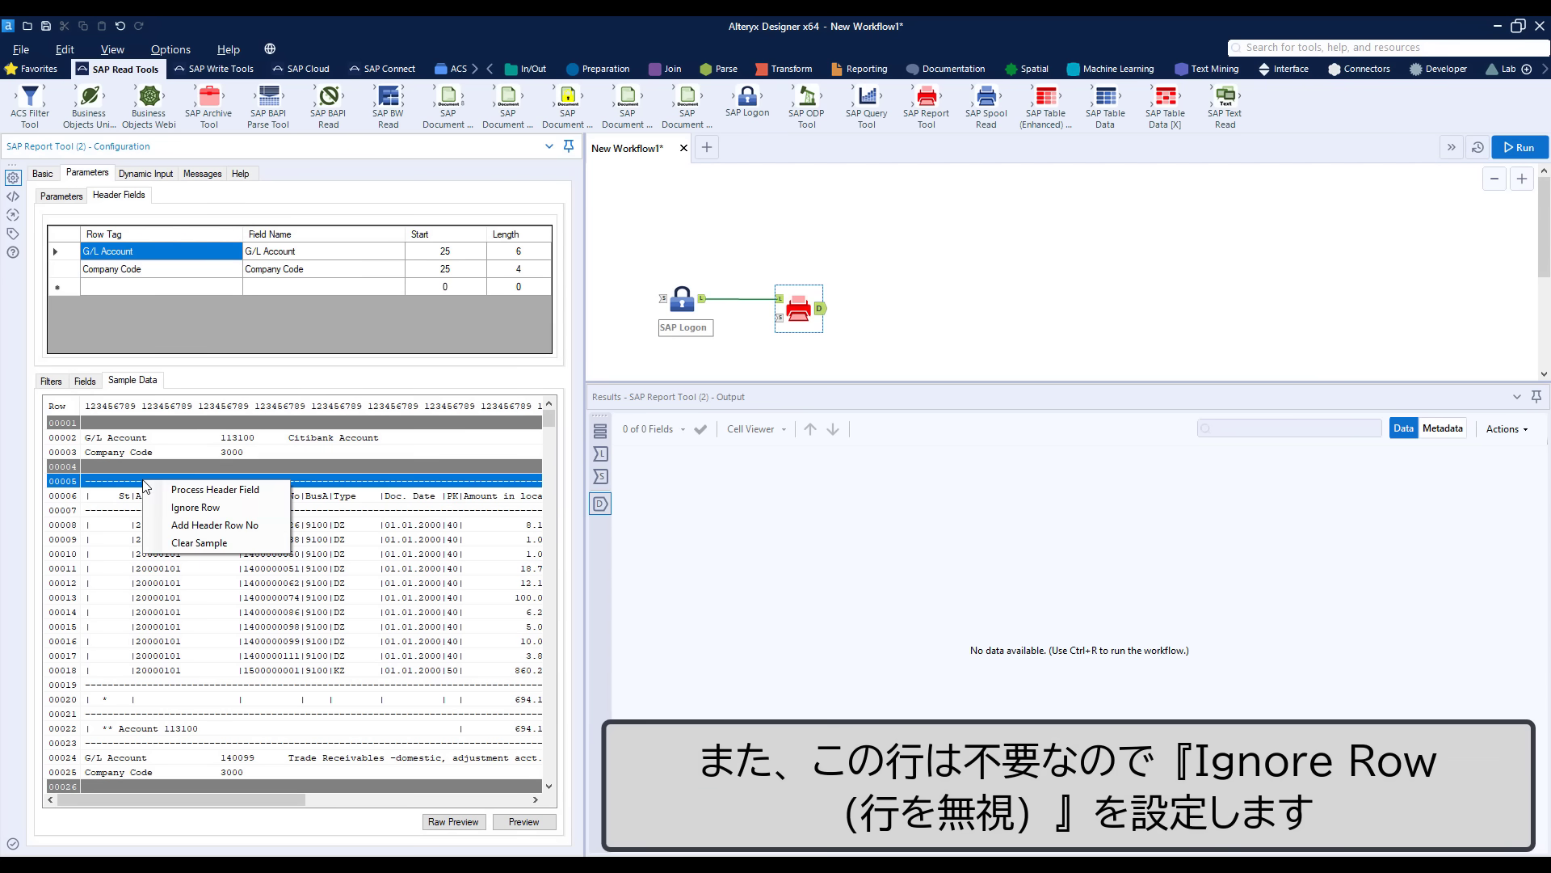
pyautogui.click(184, 507)
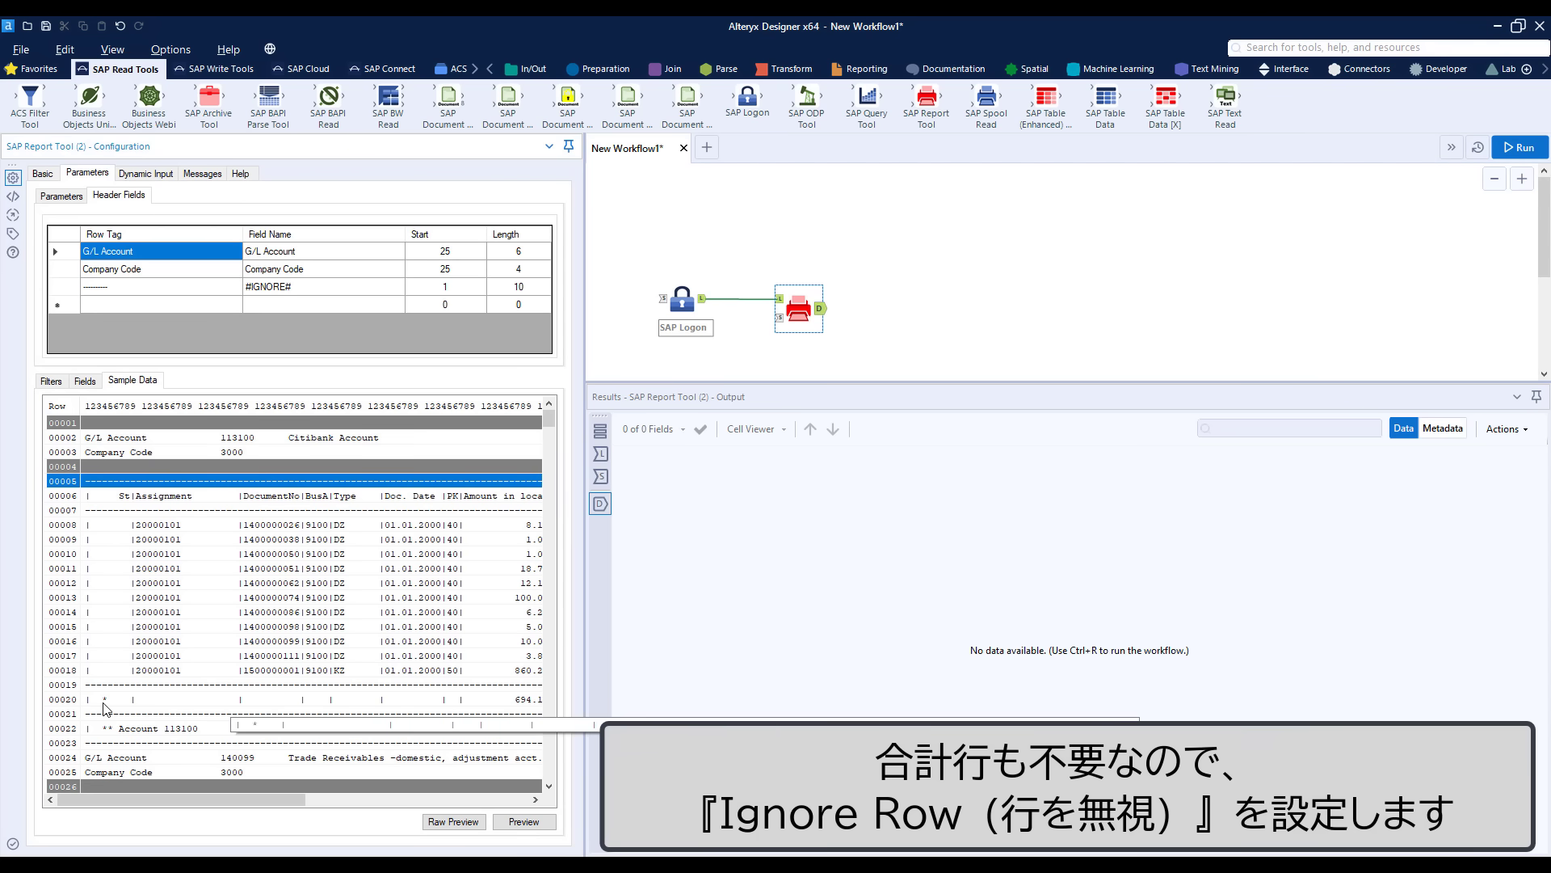
pyautogui.rightClick(103, 703)
pyautogui.click(149, 731)
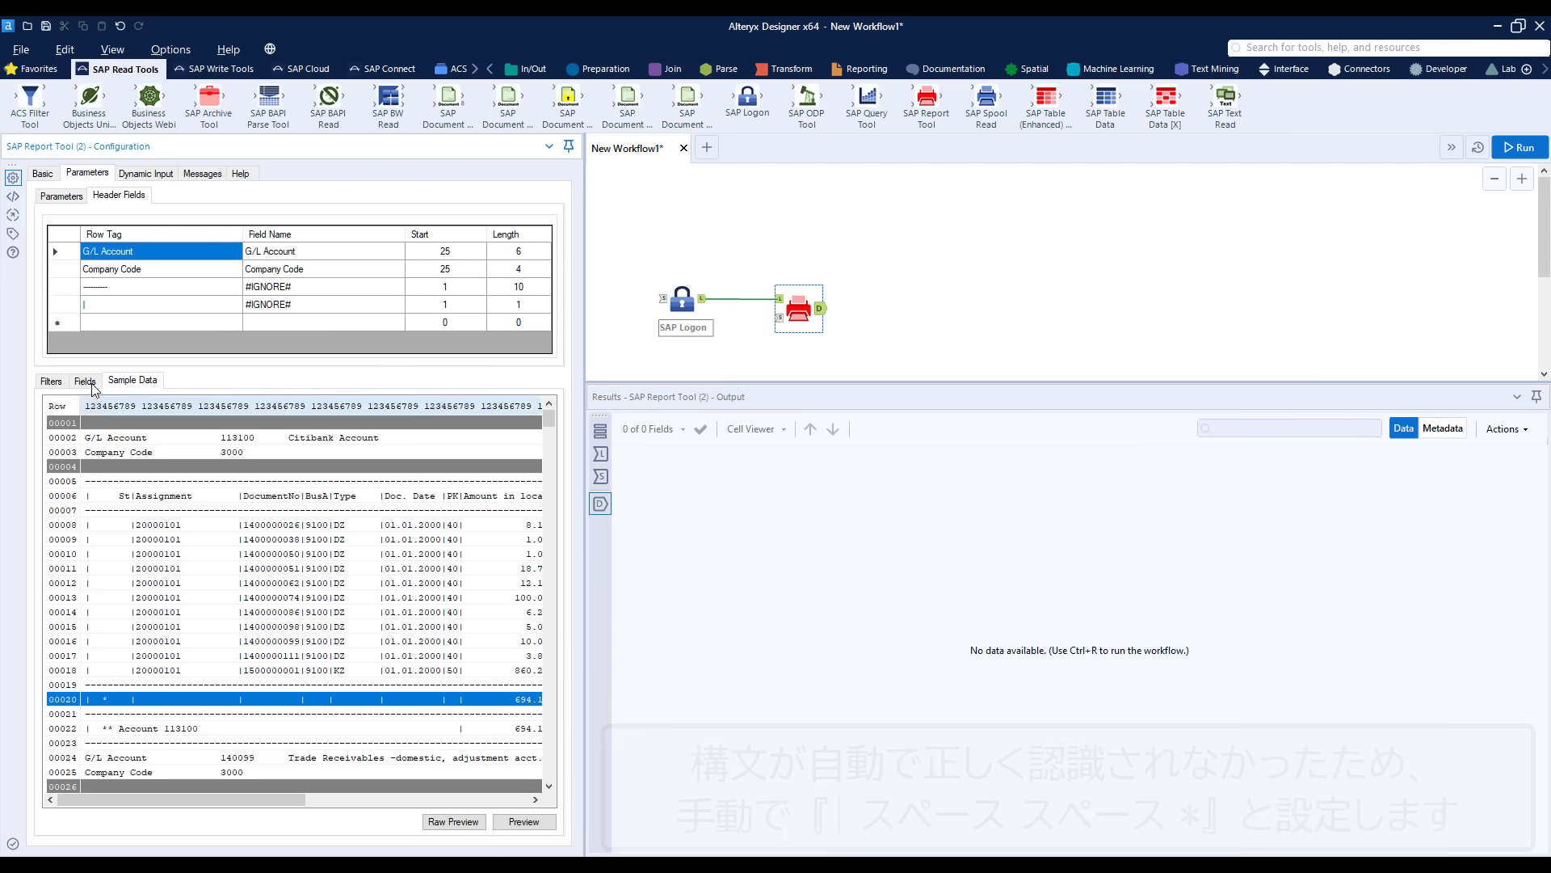
pyautogui.click(91, 305)
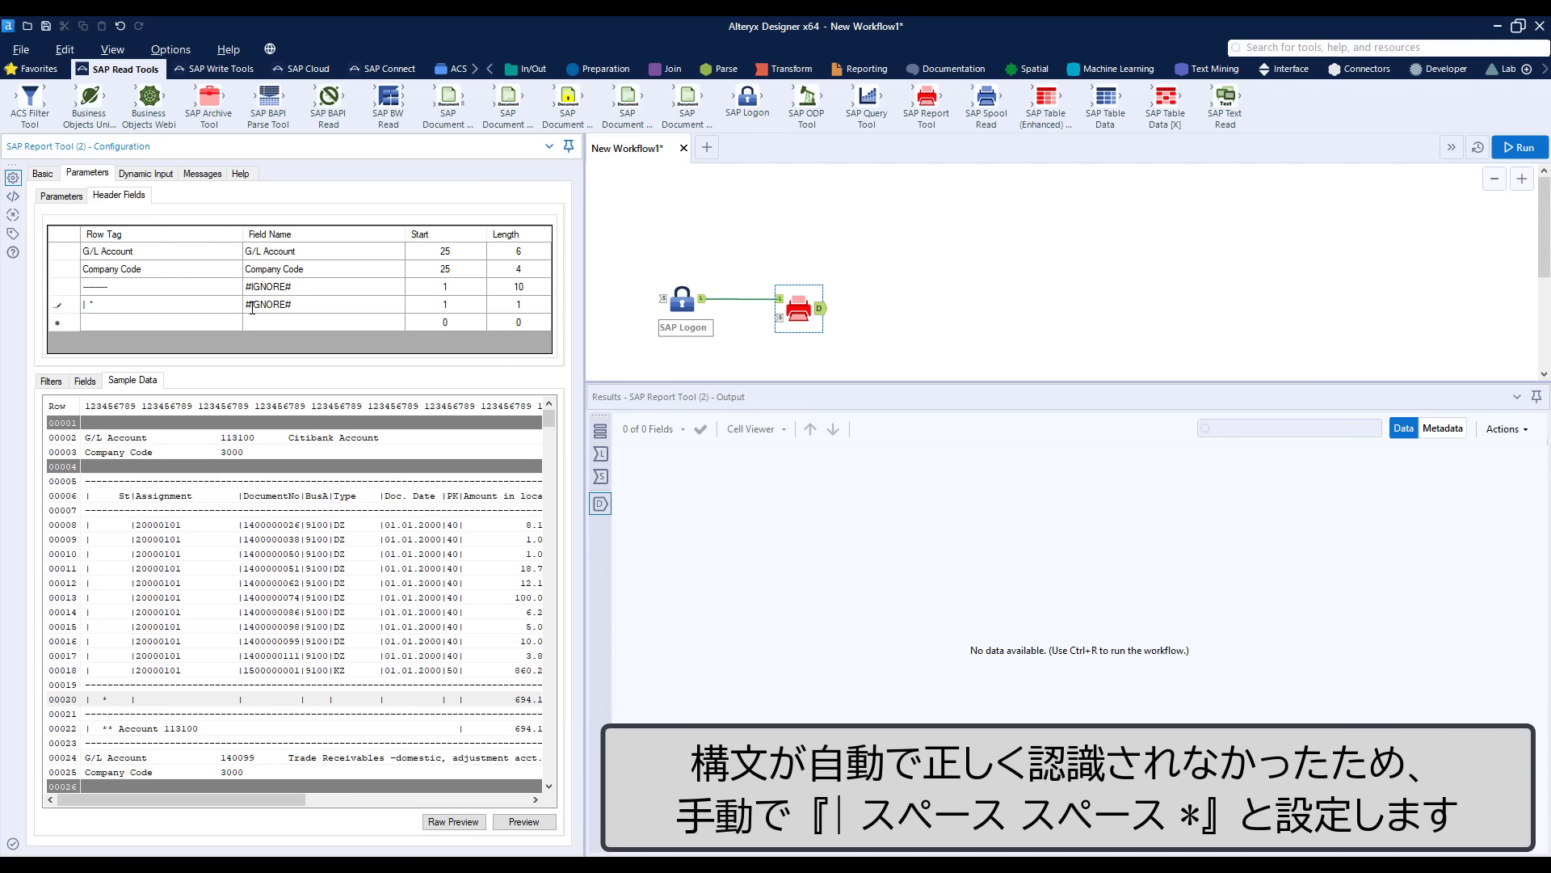
pyautogui.click(517, 308)
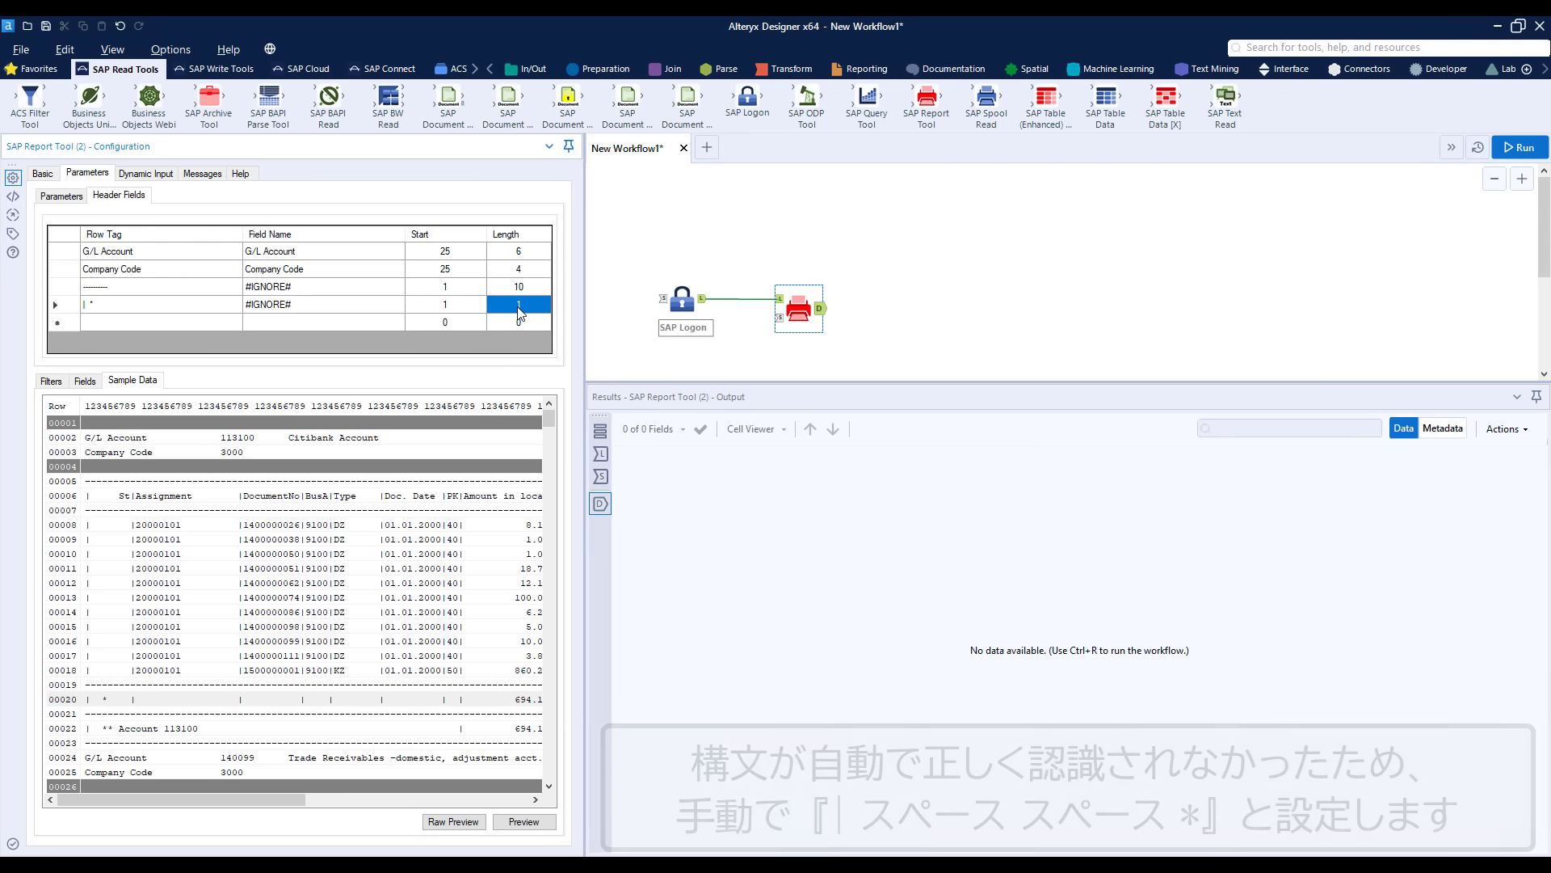
pyautogui.write('4')
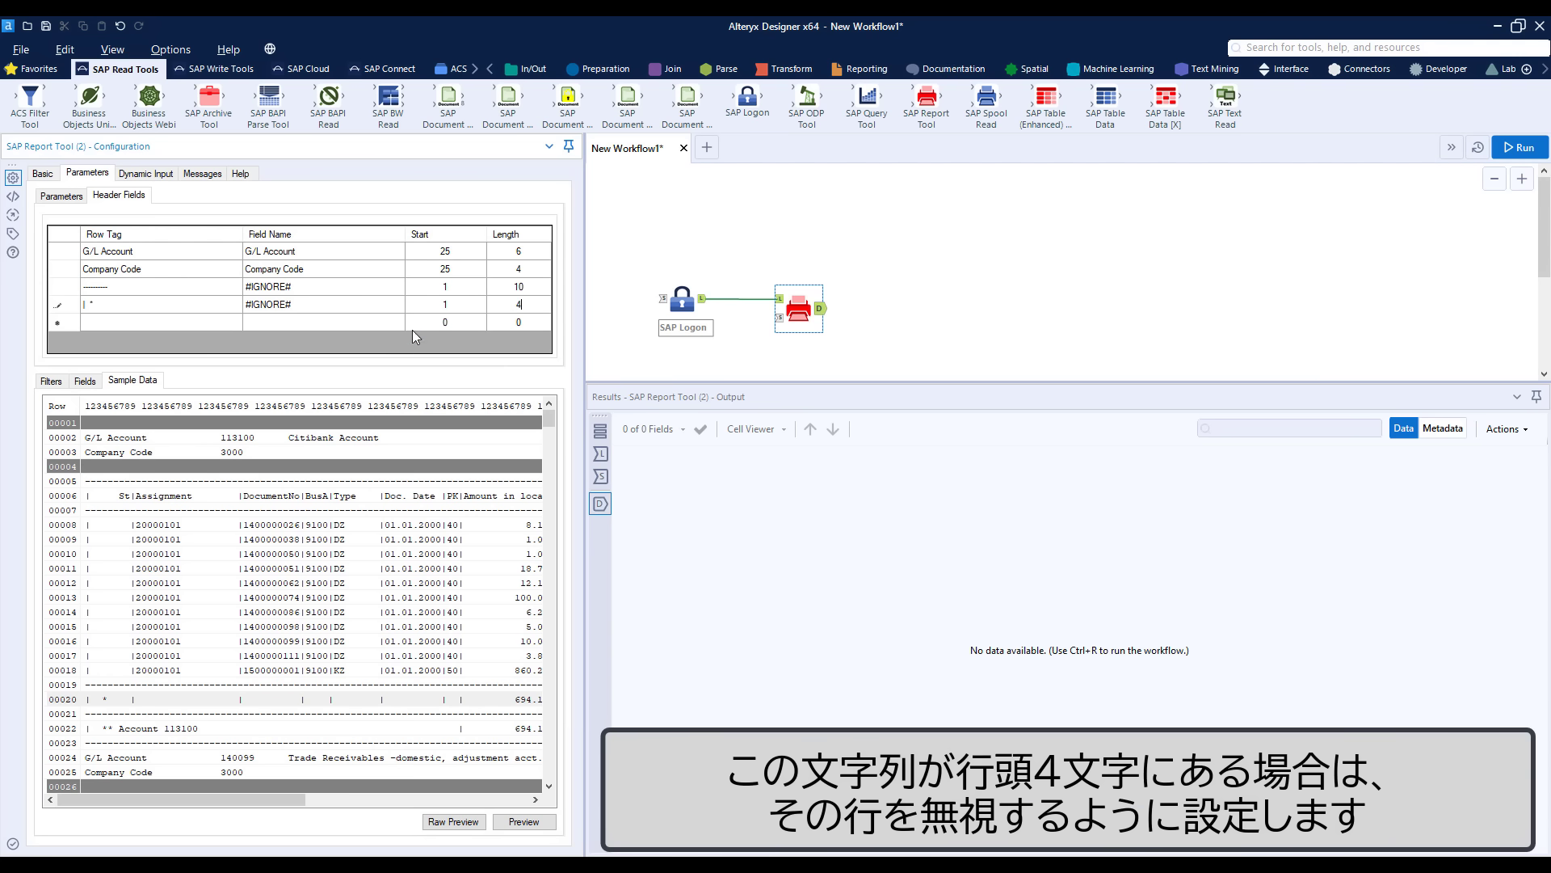
# Step: Set row 6 as the header row and preview the parsed line-item table
pyautogui.click(455, 823)
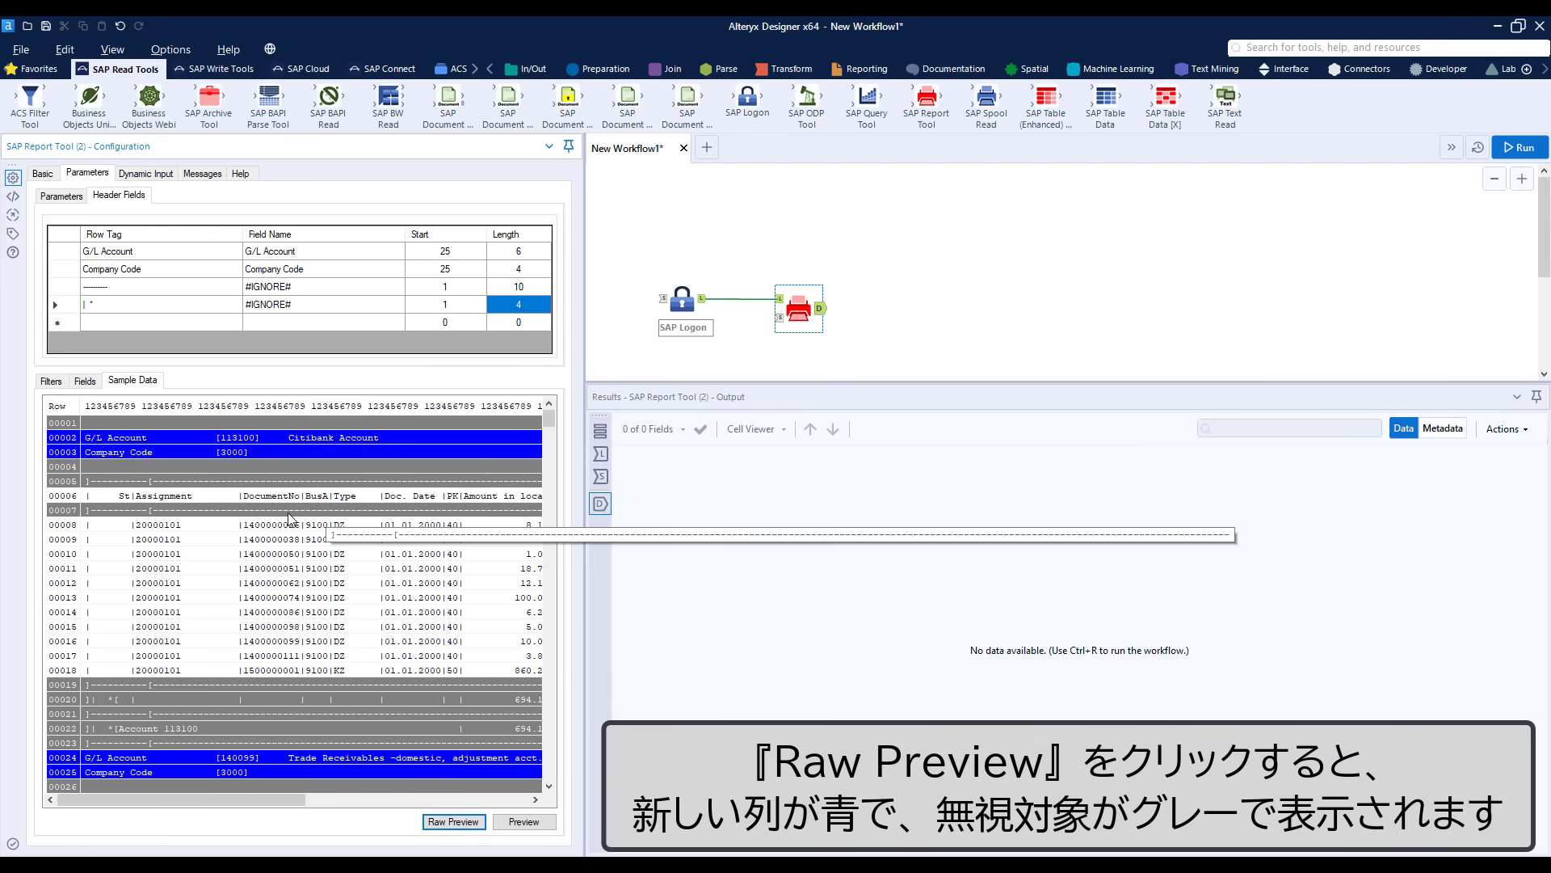
pyautogui.rightClick(125, 498)
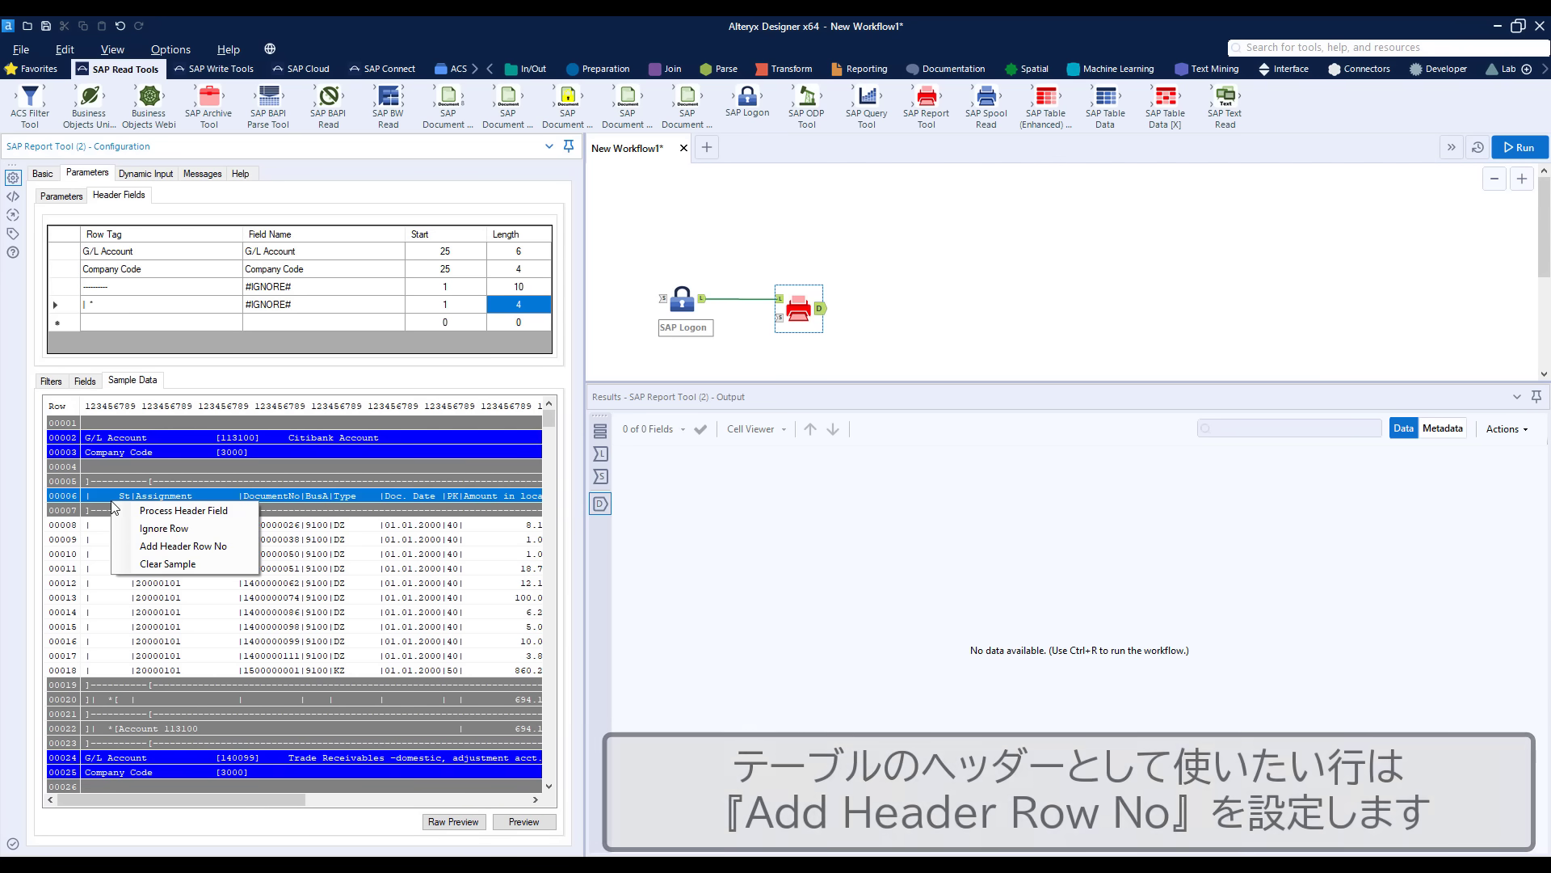
pyautogui.click(156, 547)
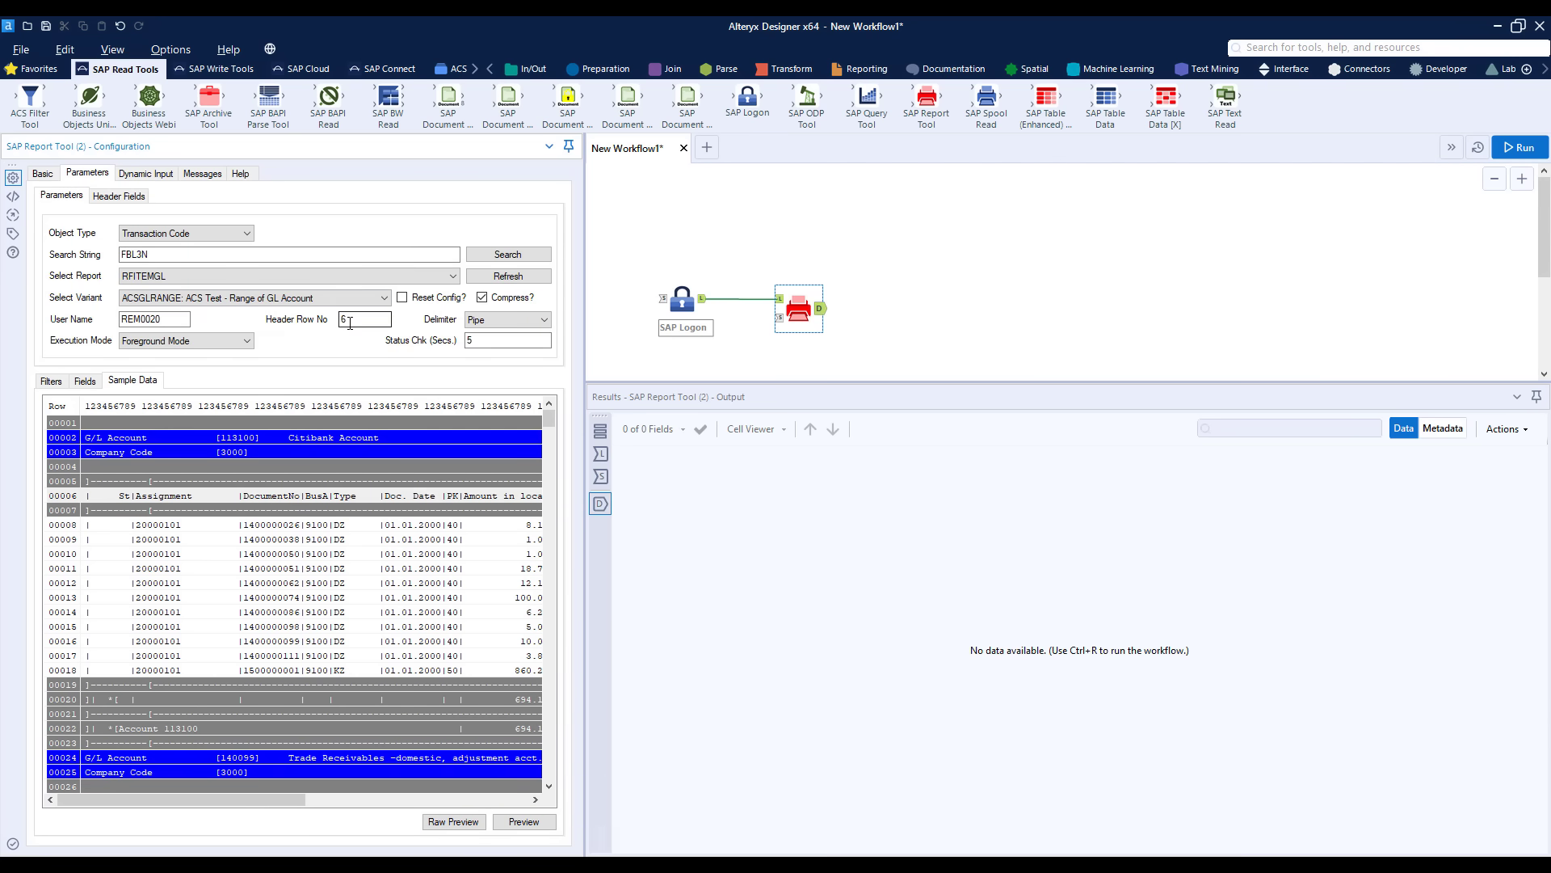
pyautogui.click(453, 821)
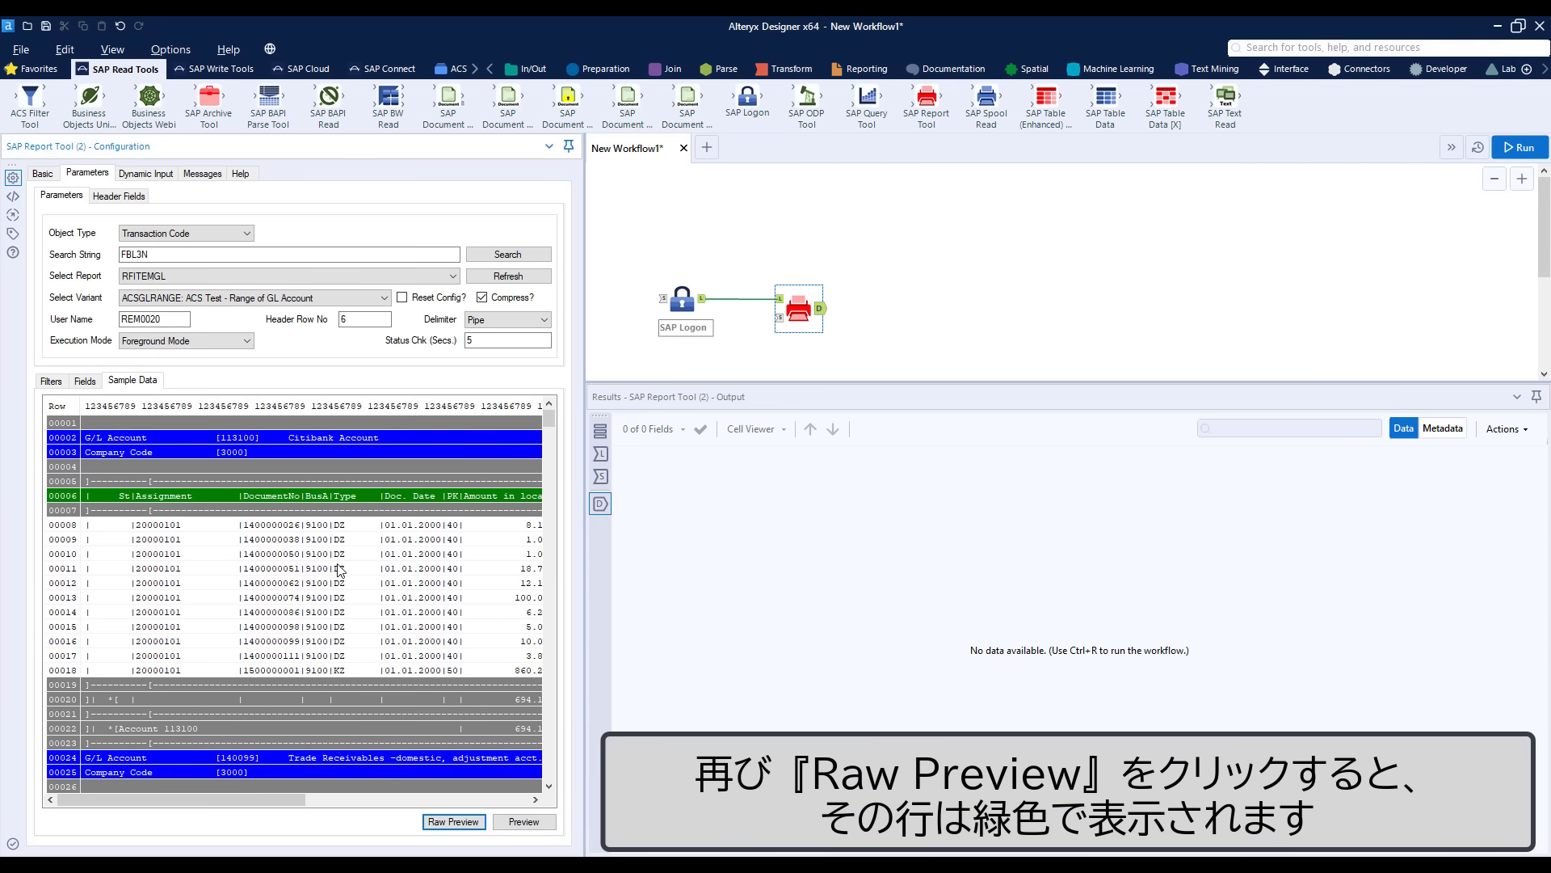
pyautogui.click(527, 822)
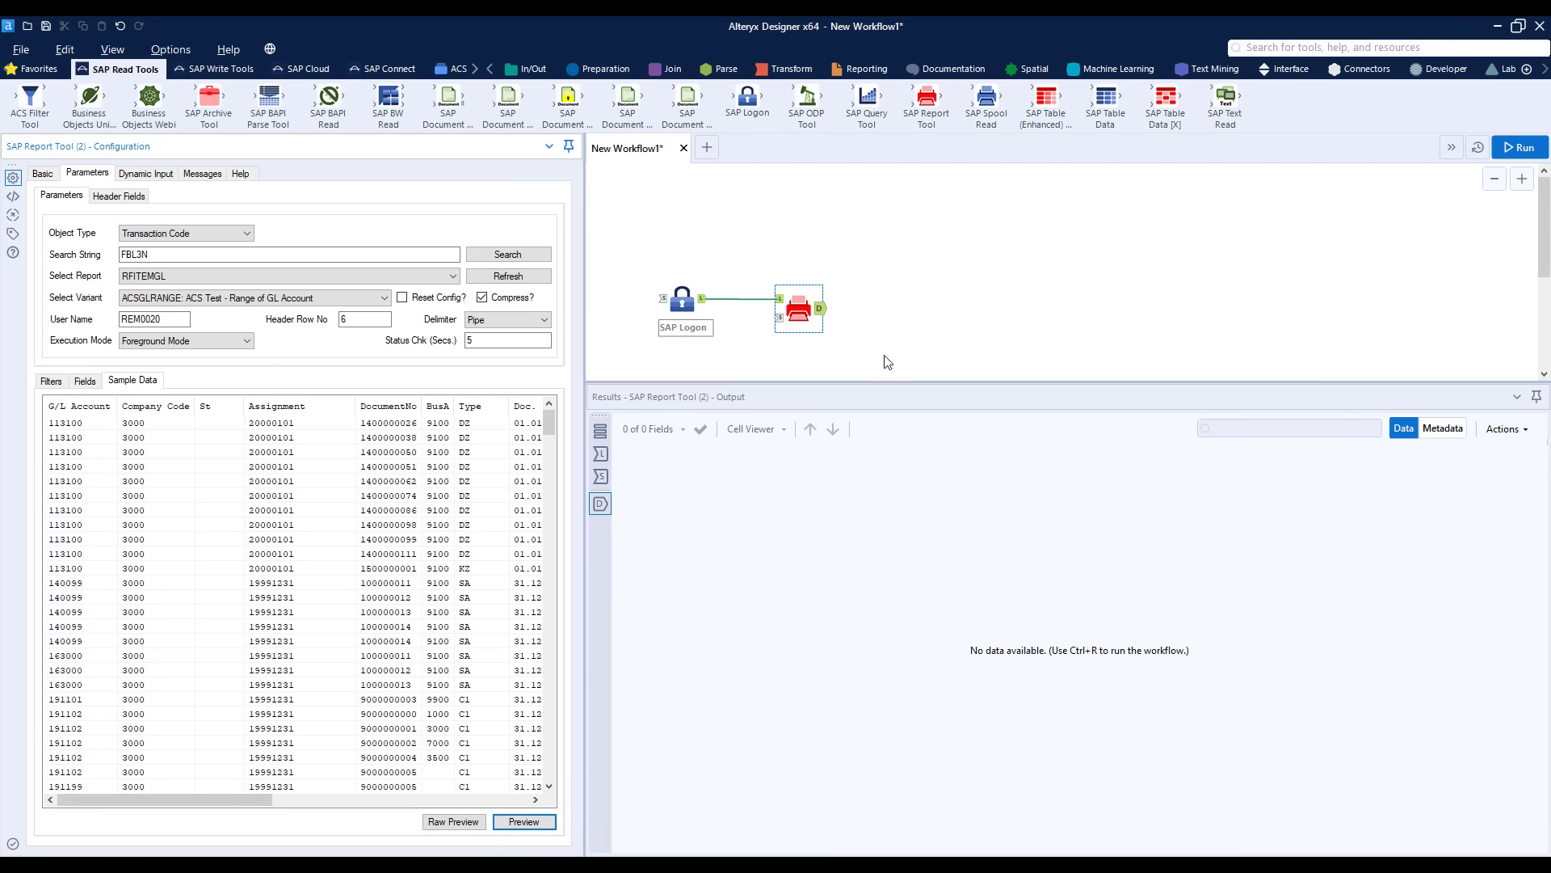
# Step: Add a Browse tool after SAP Report and run, returning 368 records across 14 fields
pyautogui.click(806, 308)
pyautogui.rightClick(806, 308)
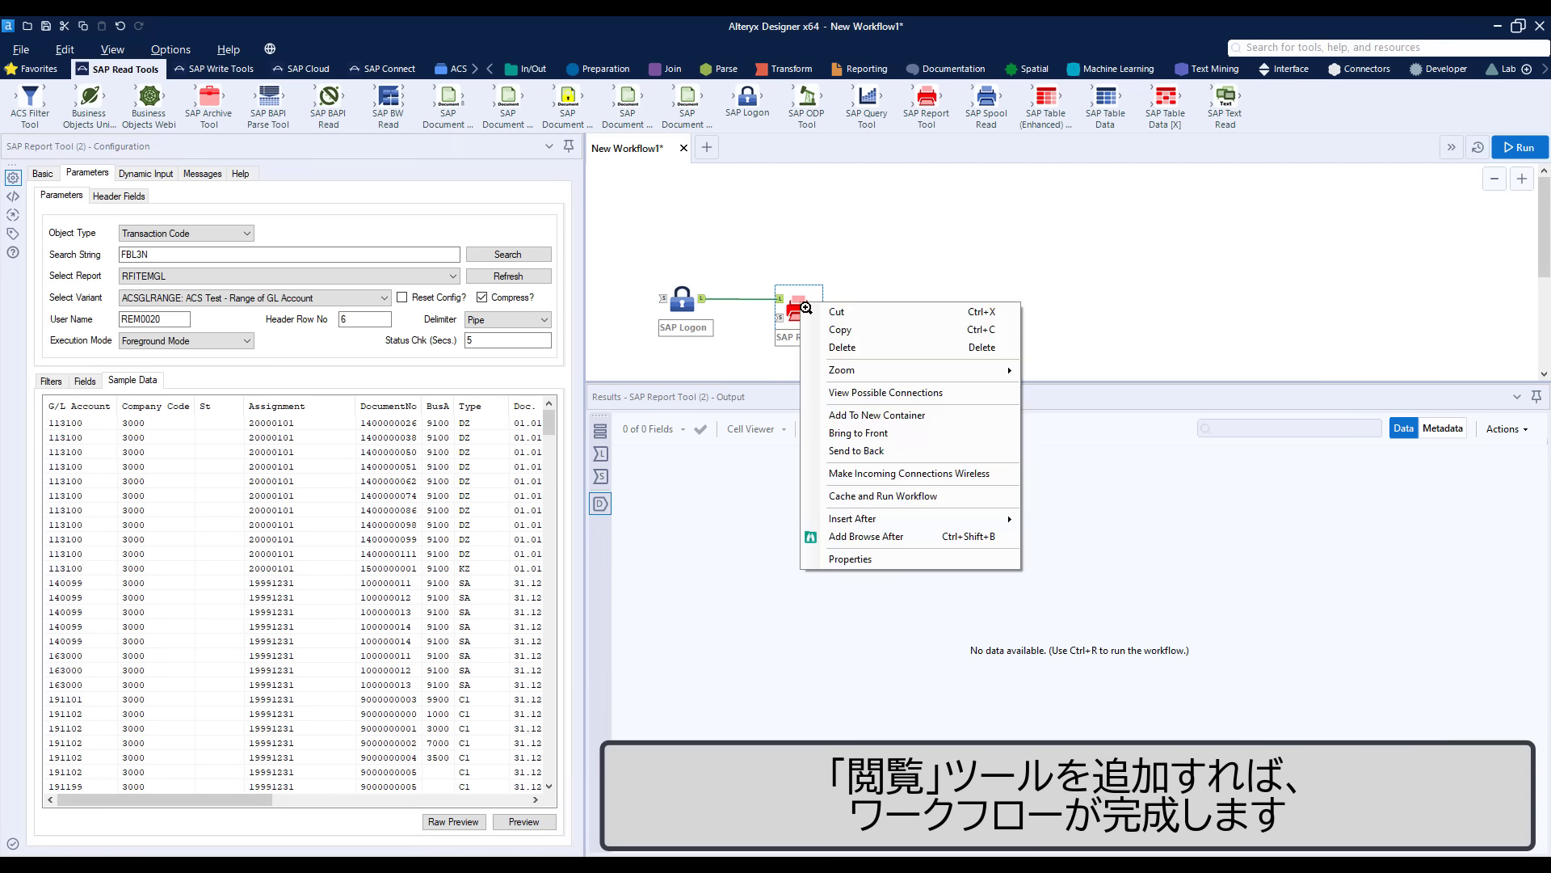
pyautogui.click(873, 535)
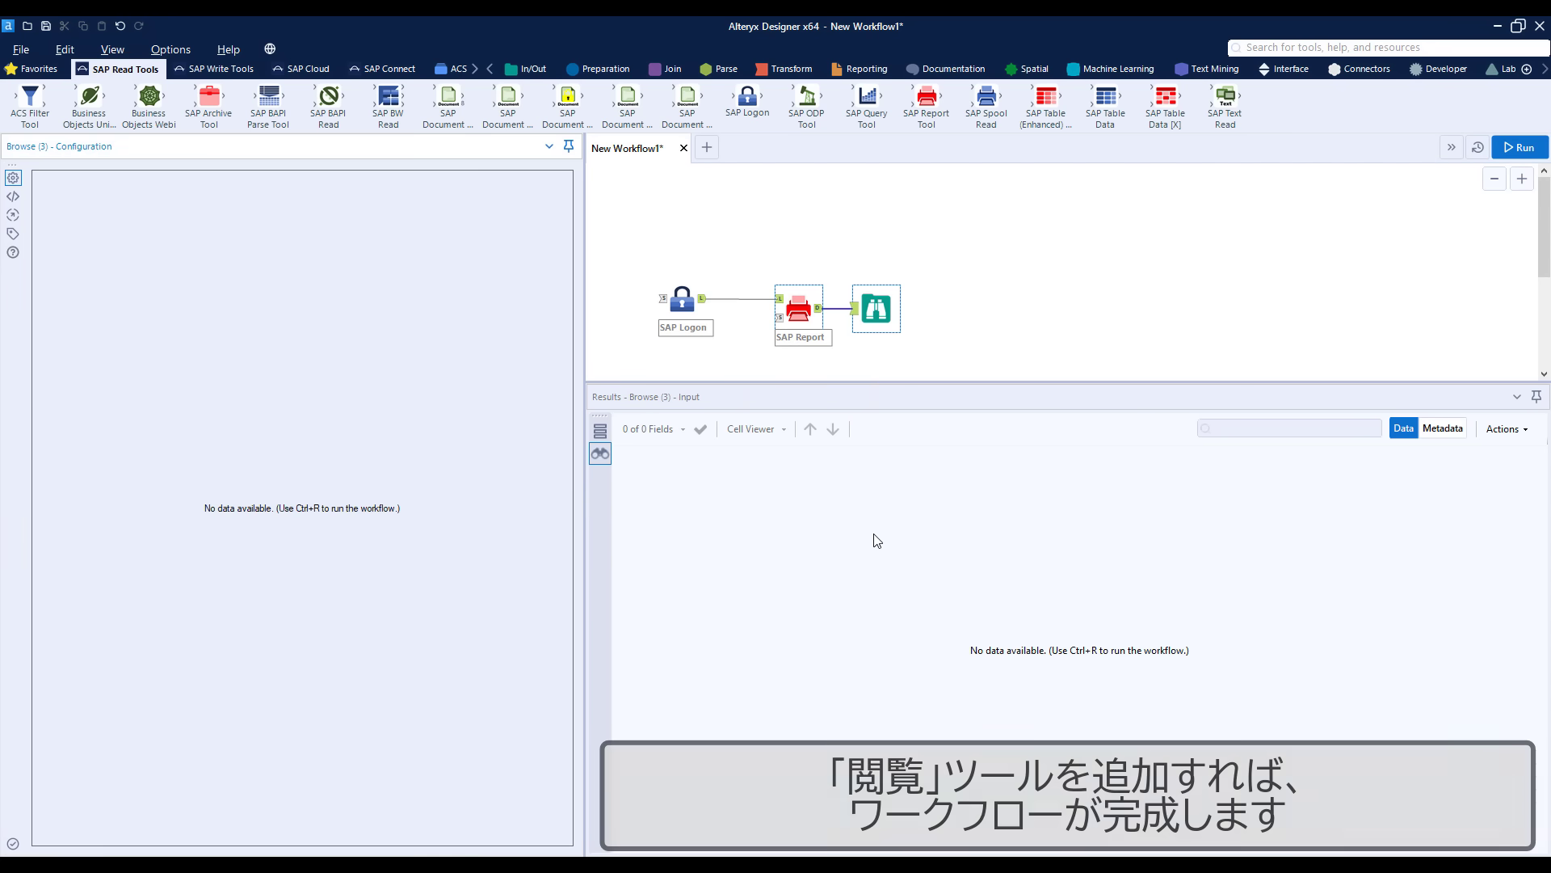
pyautogui.click(877, 308)
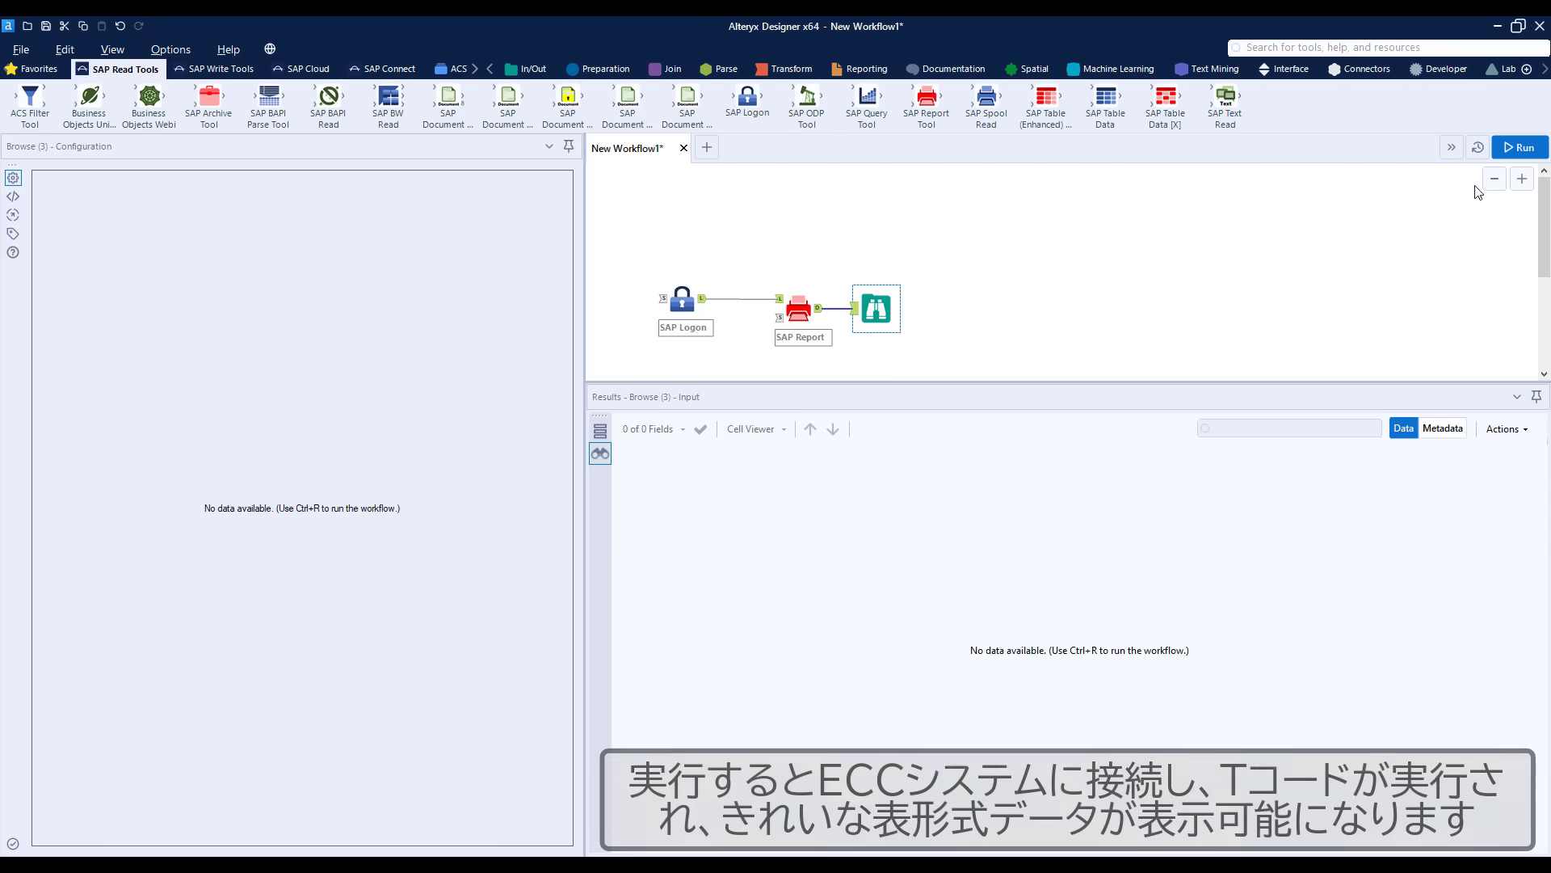
pyautogui.click(1522, 149)
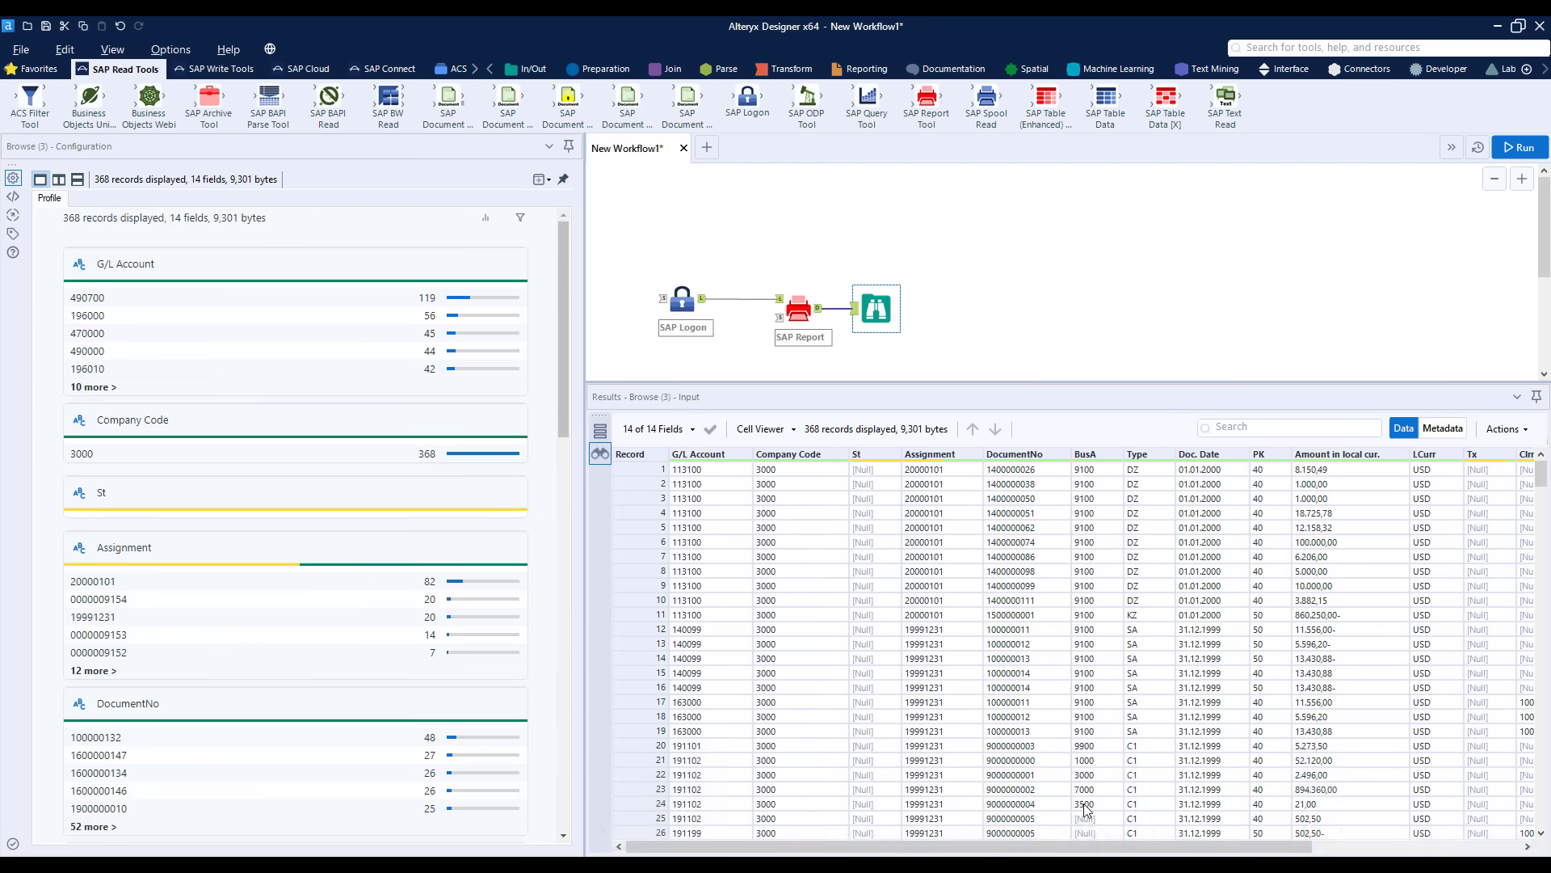
pyautogui.moveTo(1542, 483); pyautogui.dragTo(1518, 622)
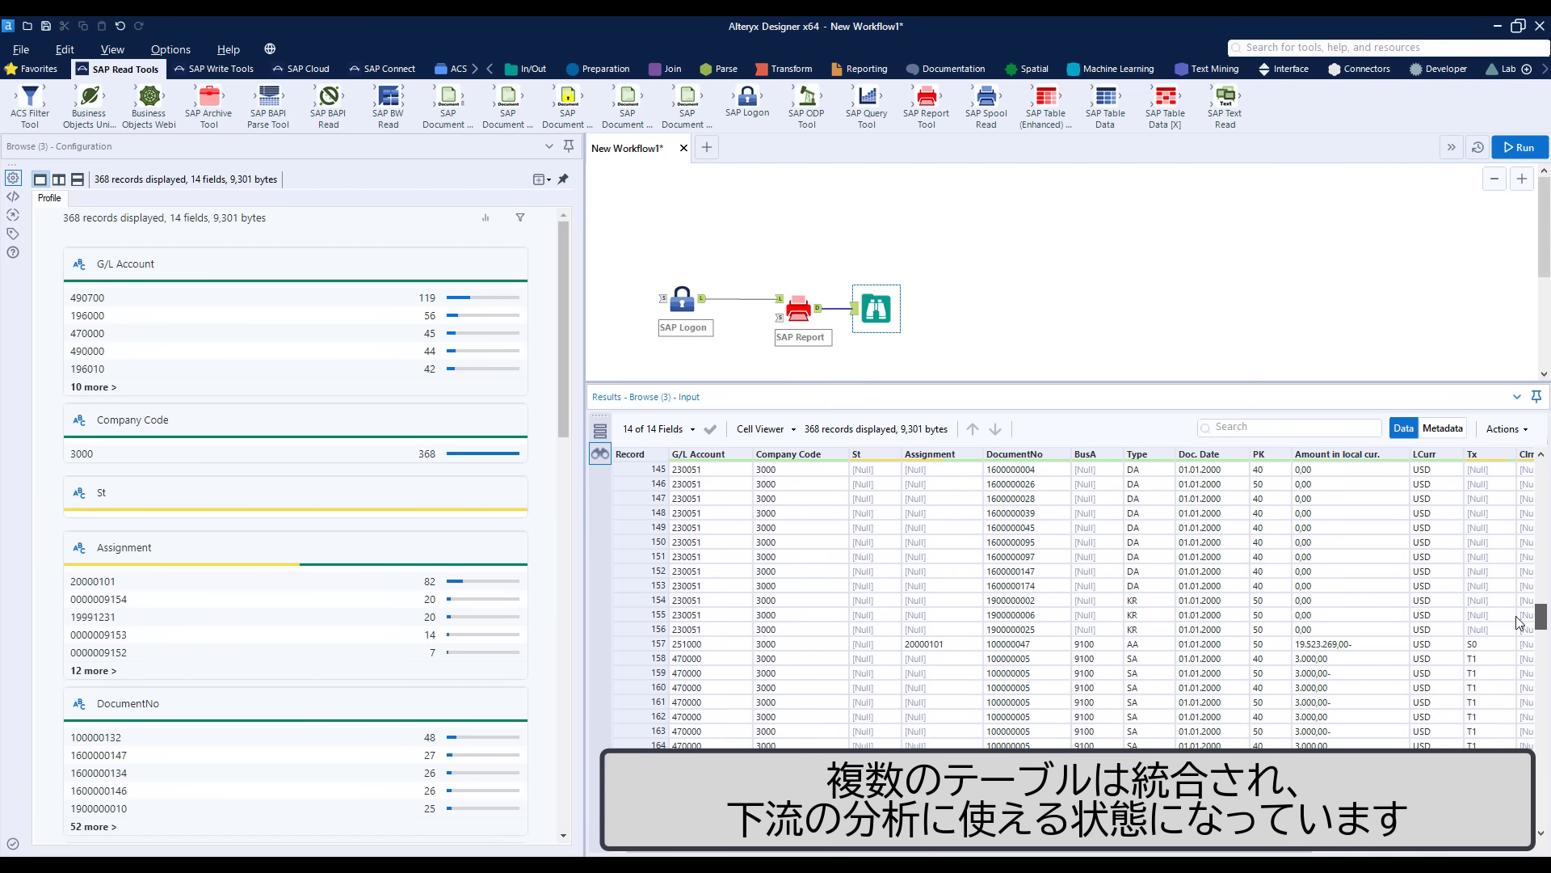